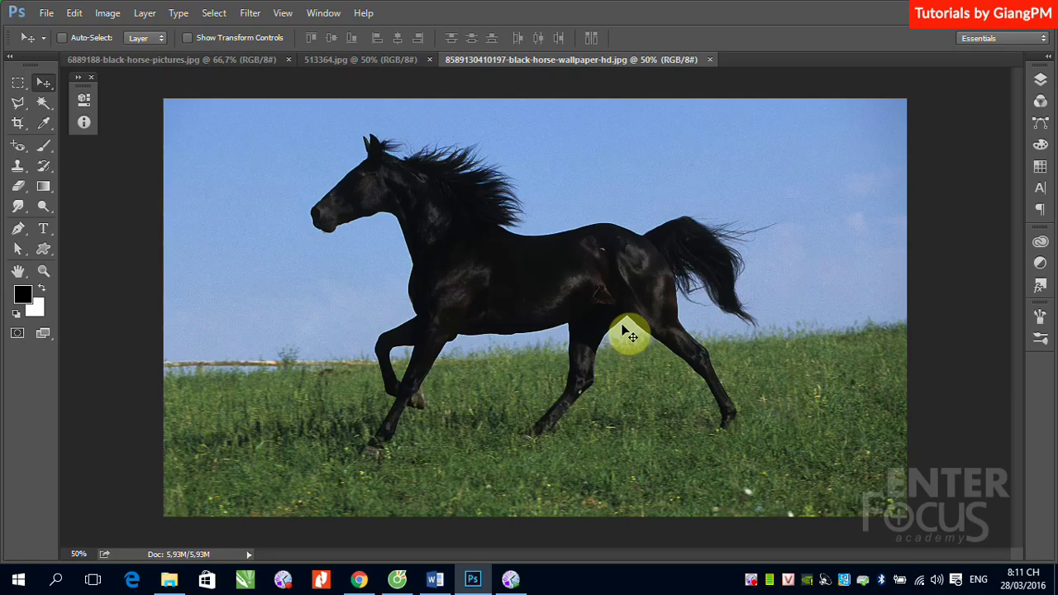
# - Look through the sunset and desert horse photos, then return to the meadow horse photo
pyautogui.click(385, 59)
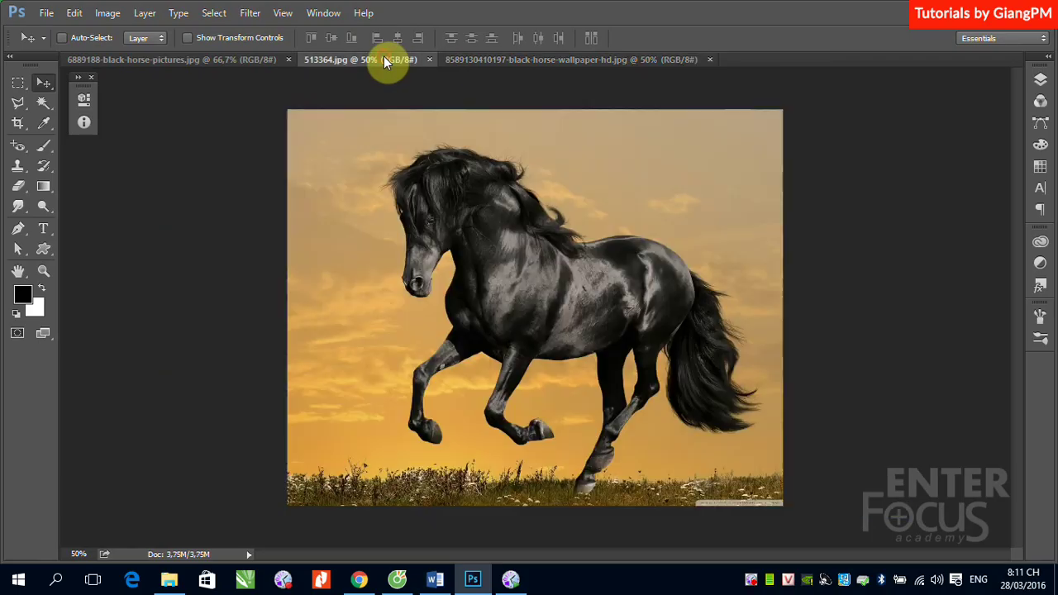
pyautogui.click(219, 60)
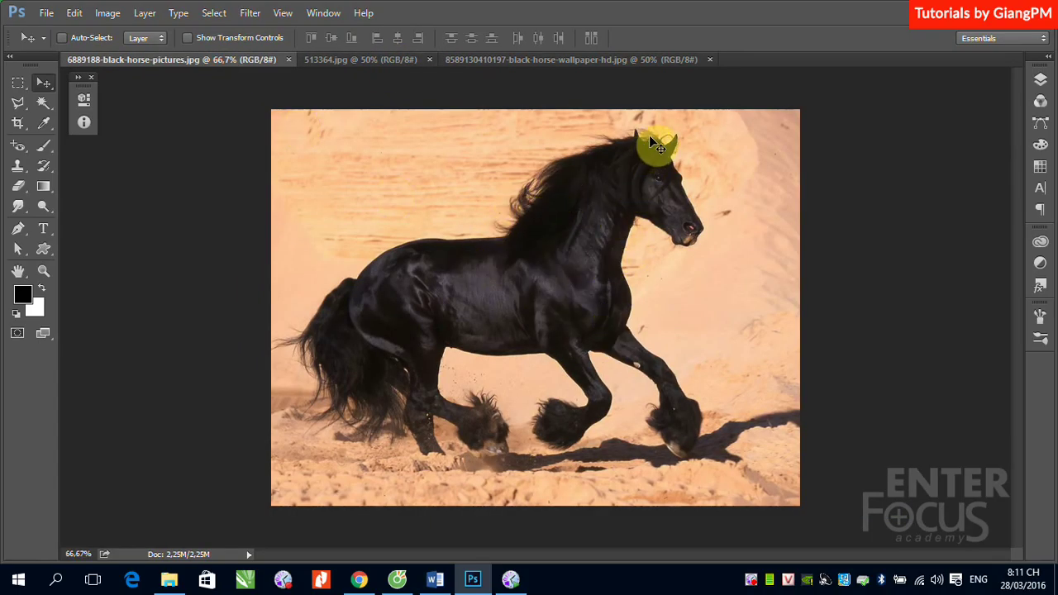
pyautogui.click(595, 60)
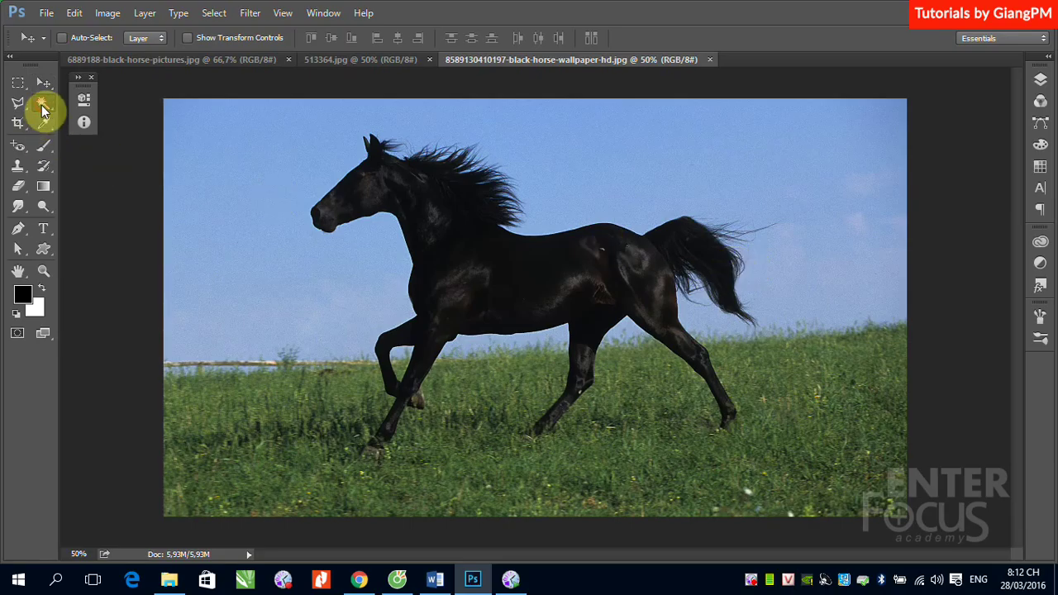
# - Choose the Quick Selection Tool and enlarge its brush
pyautogui.click(43, 108)
pyautogui.click(89, 100)
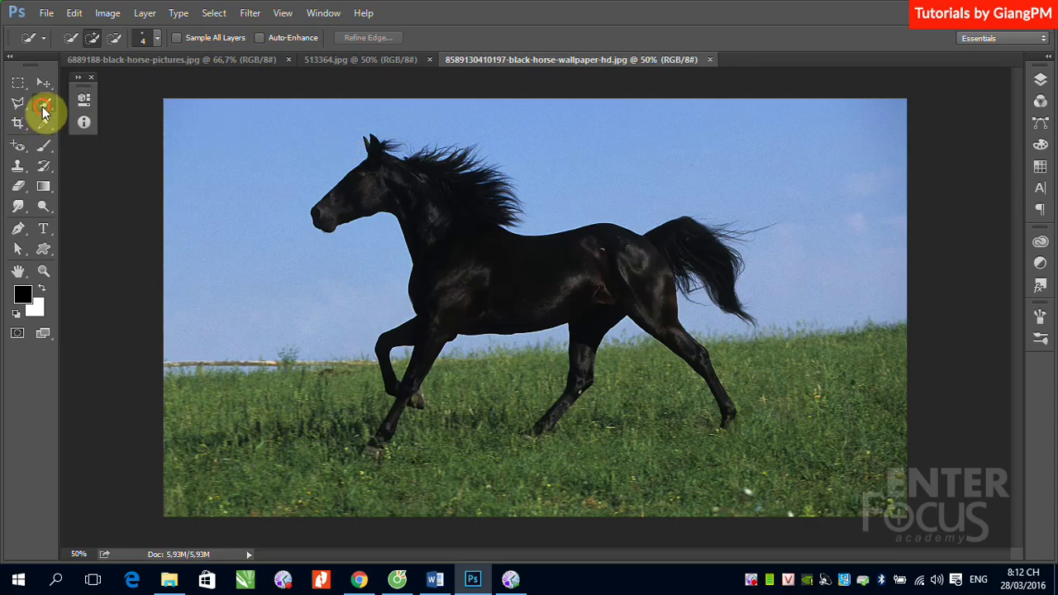
pyautogui.click(45, 111)
pyautogui.click(80, 100)
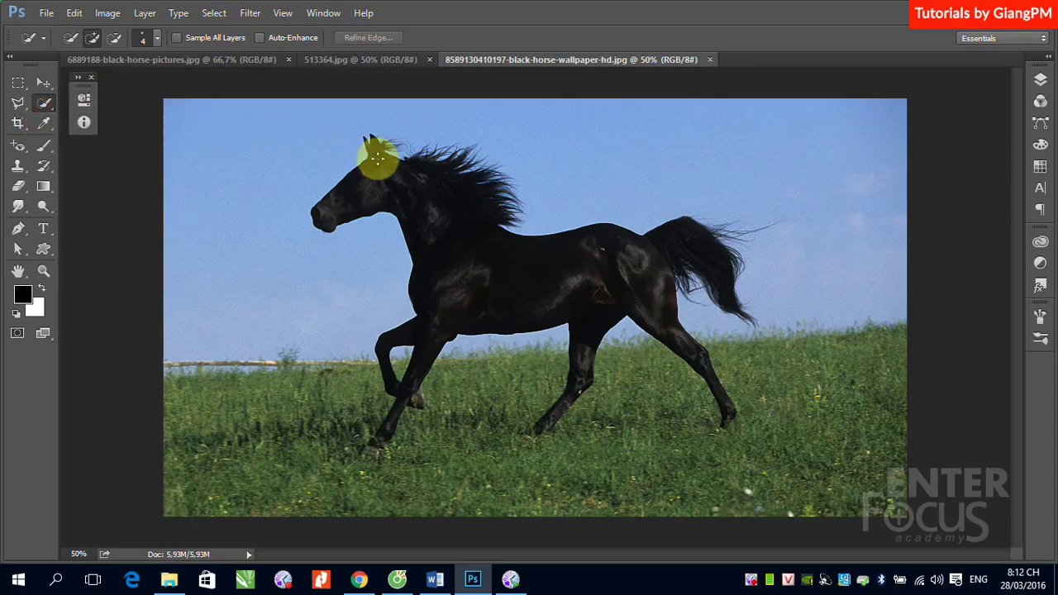
pyautogui.moveTo(377, 188)
pyautogui.mouseDown()
pyautogui.moveTo(455, 245)
pyautogui.moveTo(642, 286)
pyautogui.moveTo(663, 260)
pyautogui.moveTo(692, 243)
pyautogui.moveTo(704, 250)
pyautogui.mouseUp()
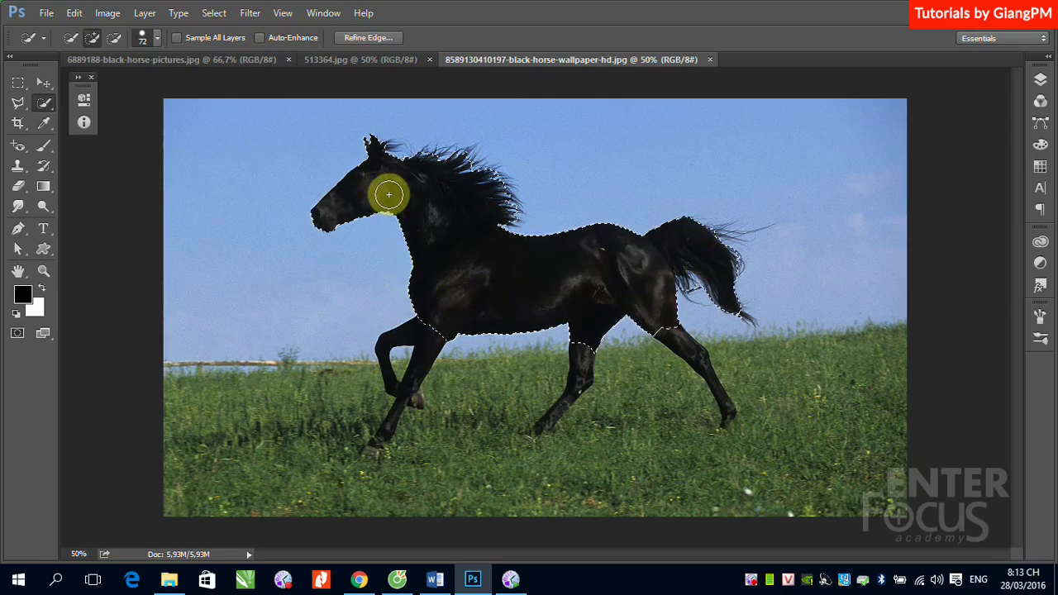
# - Zoom in on the chest and add the raised front leg and the leg below it to the selection
pyautogui.moveTo(319, 170); pyautogui.dragTo(523, 472)
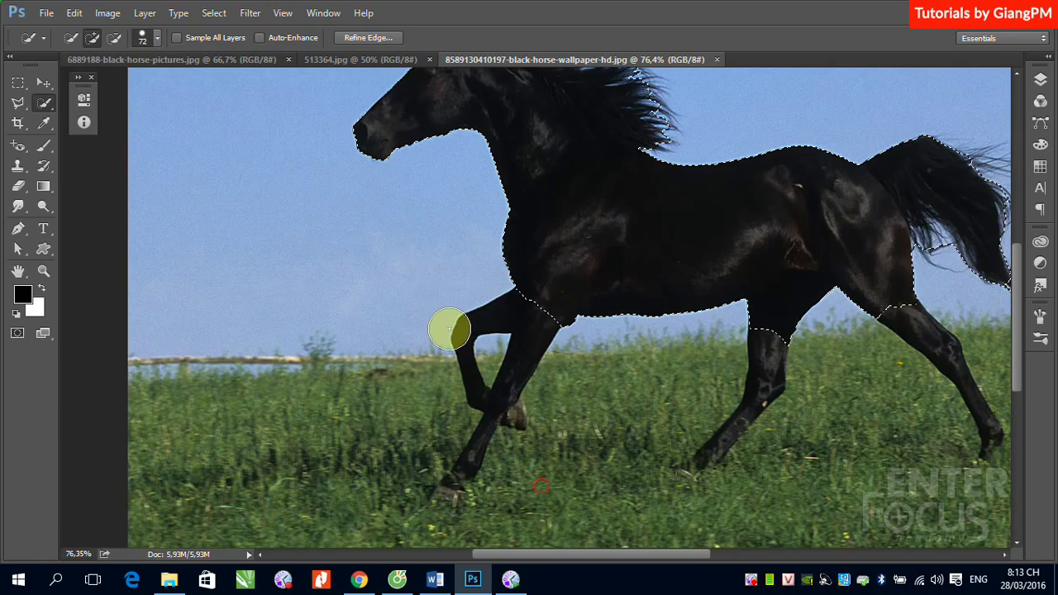
pyautogui.moveTo(448, 329); pyautogui.dragTo(524, 309)
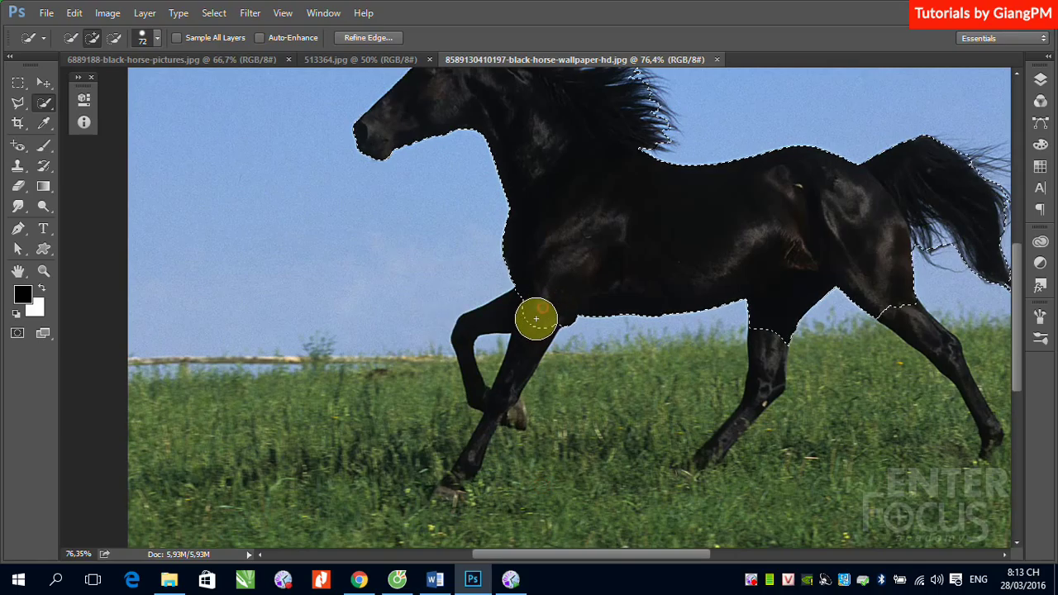
pyautogui.press('alt')
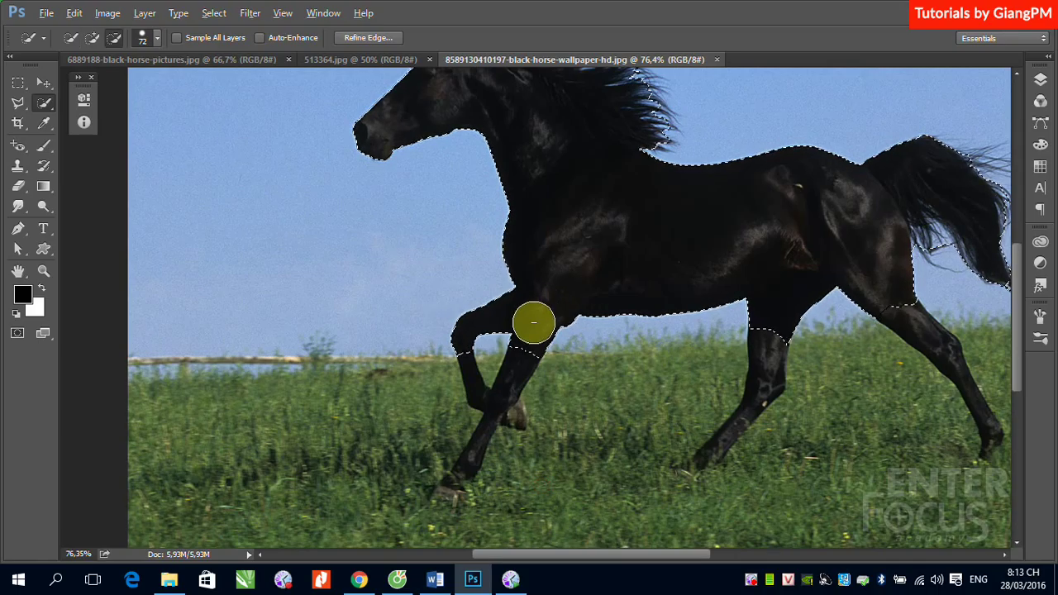
pyautogui.moveTo(534, 329); pyautogui.dragTo(491, 418)
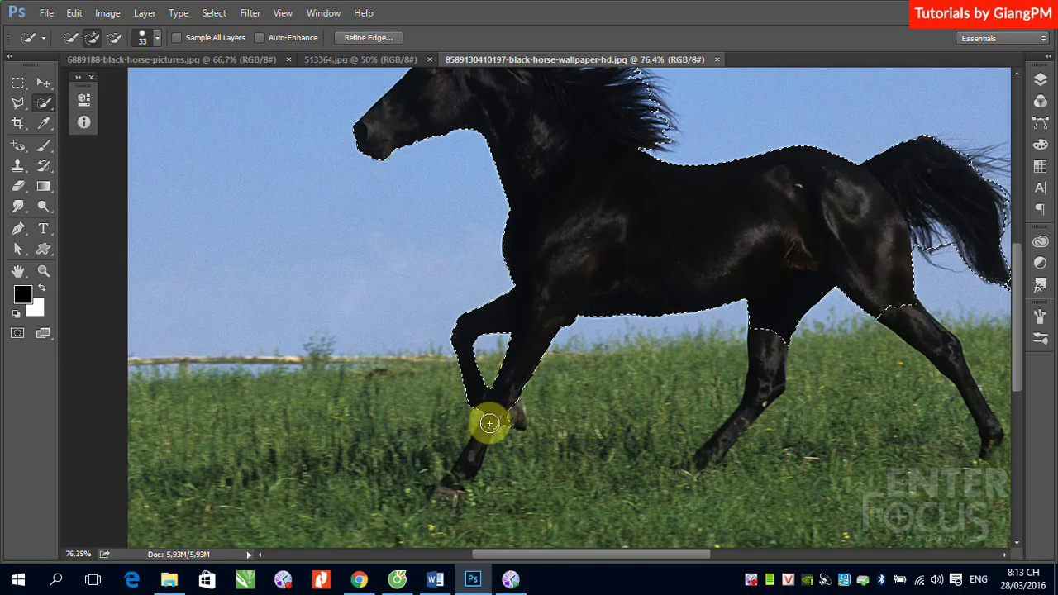
pyautogui.moveTo(463, 473); pyautogui.dragTo(439, 498)
# - Add the front hoof, the knee bump and both hind legs down to their hooves
pyautogui.click(438, 498)
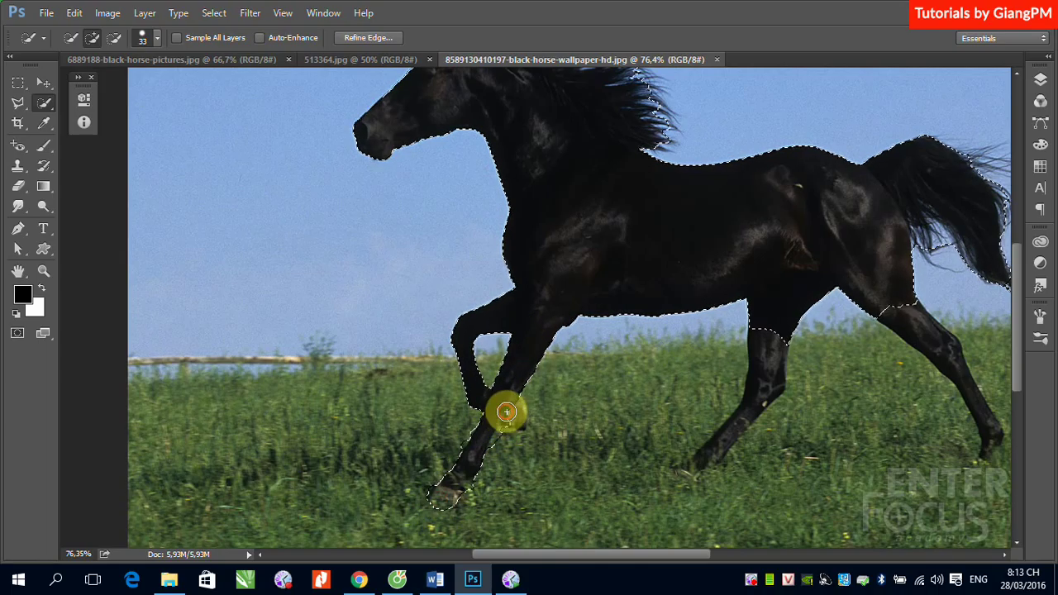
pyautogui.moveTo(515, 418); pyautogui.dragTo(521, 420)
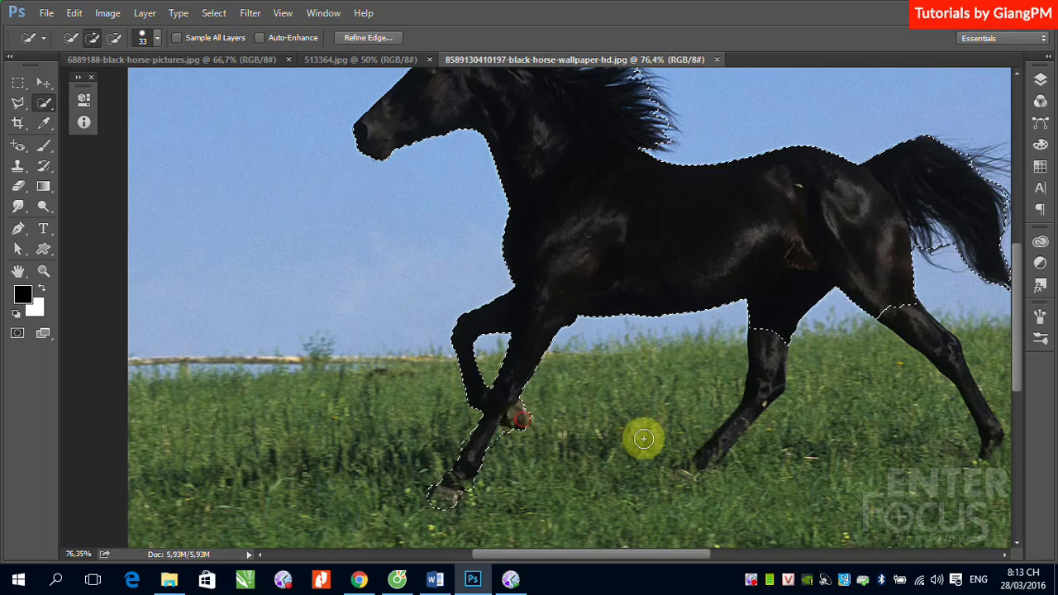
pyautogui.moveTo(777, 335)
pyautogui.mouseDown()
pyautogui.moveTo(751, 408)
pyautogui.moveTo(697, 468)
pyautogui.mouseUp()
pyautogui.moveTo(905, 311); pyautogui.dragTo(885, 302)
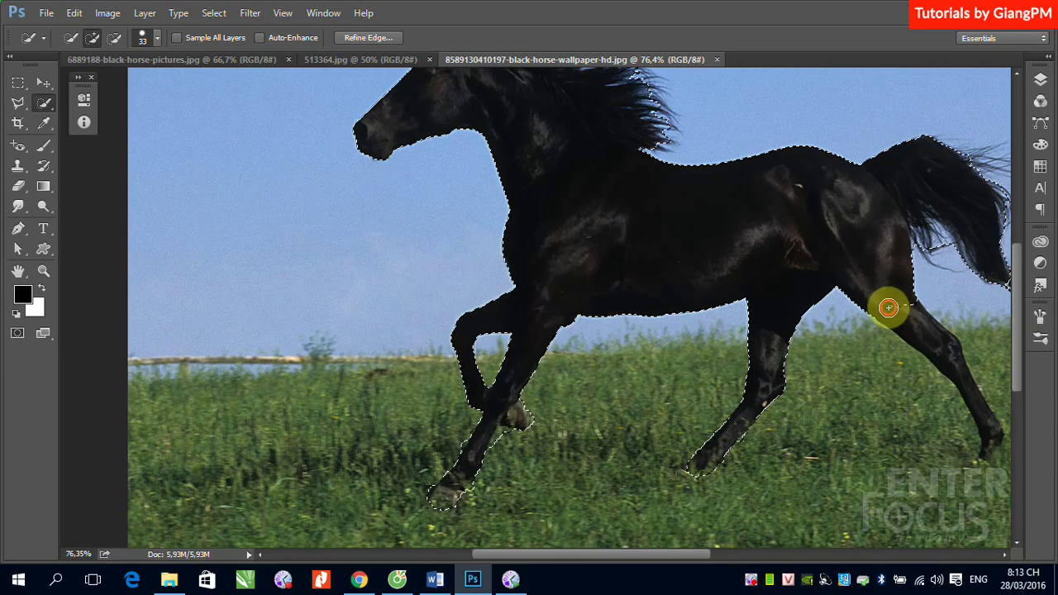
pyautogui.moveTo(919, 342); pyautogui.dragTo(982, 425)
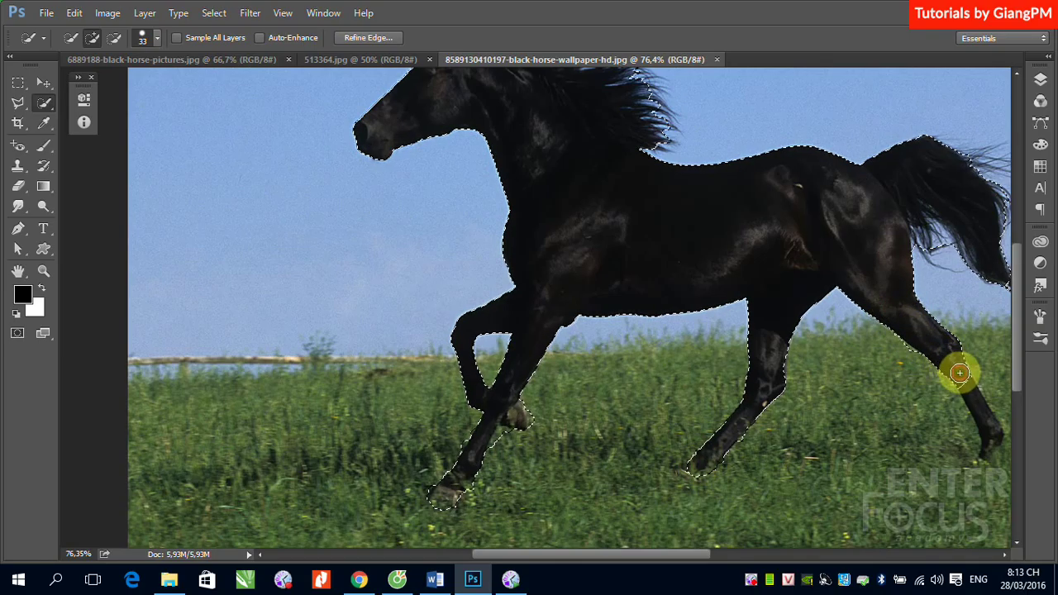
# - Extend the selection down the far hind leg with a smaller brush, including its whole hoof
pyautogui.scroll(-3, 842, 307)
pyautogui.hscroll(3, 827, 299)
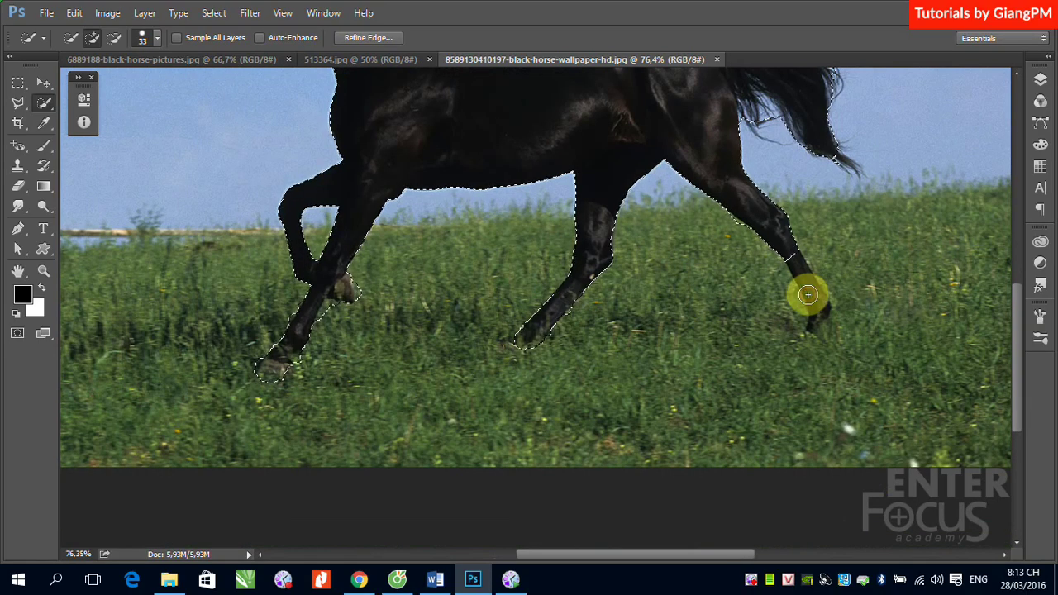
pyautogui.moveTo(809, 269); pyautogui.dragTo(790, 274)
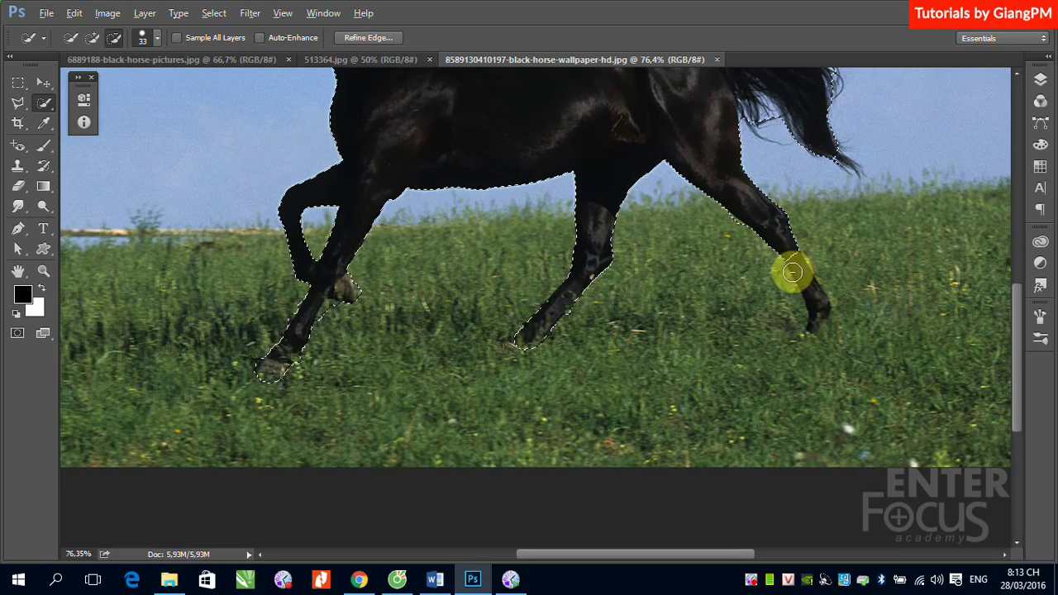
pyautogui.keyDown('alt'); pyautogui.rightClick(791, 274); pyautogui.keyUp('alt')
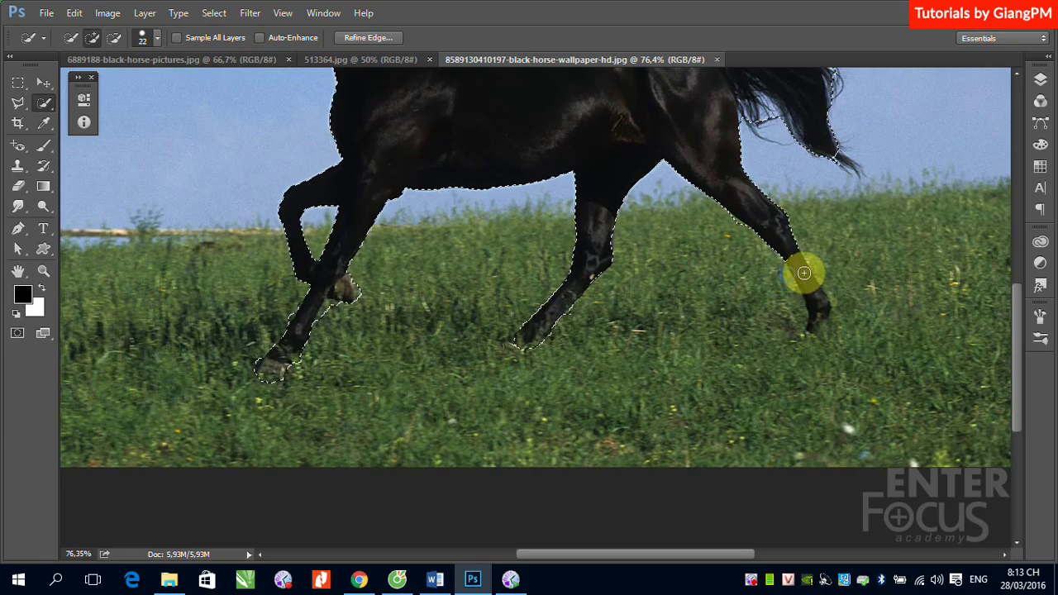
pyautogui.moveTo(794, 259); pyautogui.dragTo(814, 294)
pyautogui.moveTo(819, 309); pyautogui.dragTo(815, 323)
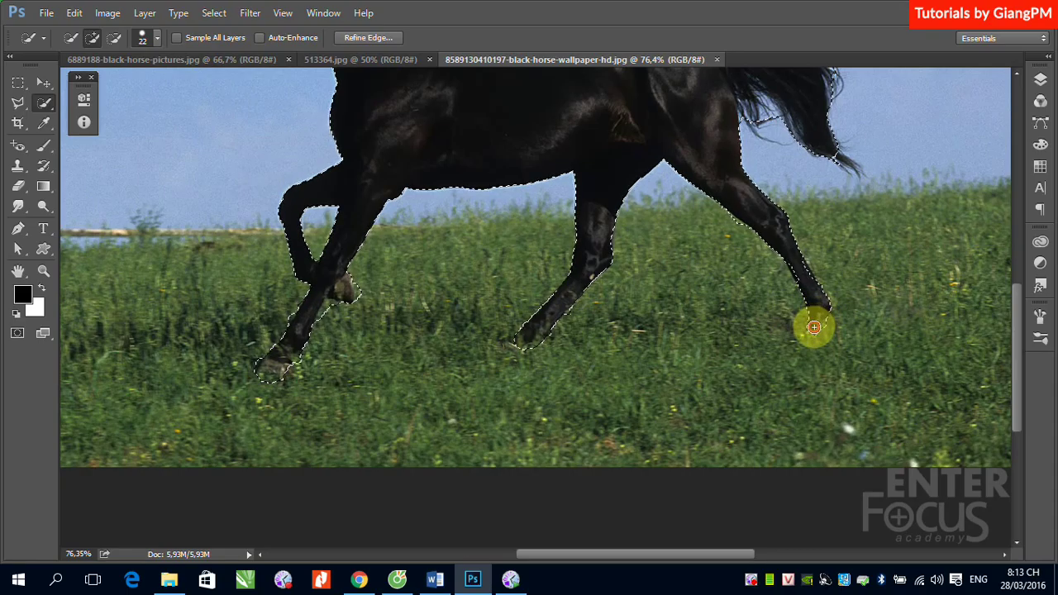
pyautogui.click(439, 196)
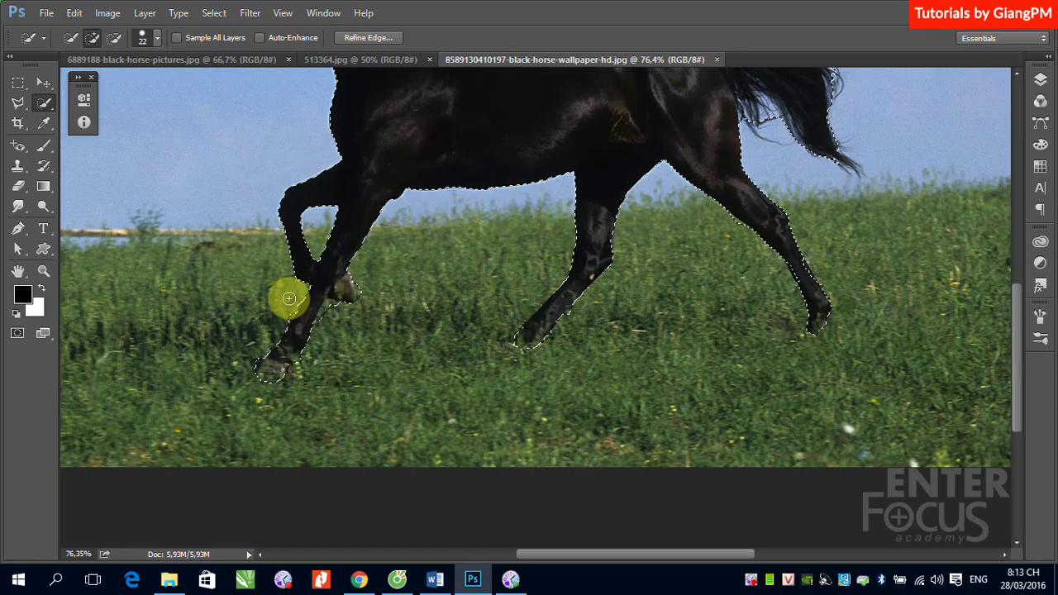
# - Zoom in on the front leg, trim grass from its edges, then zoom back out
pyautogui.moveTo(326, 345); pyautogui.dragTo(471, 390)
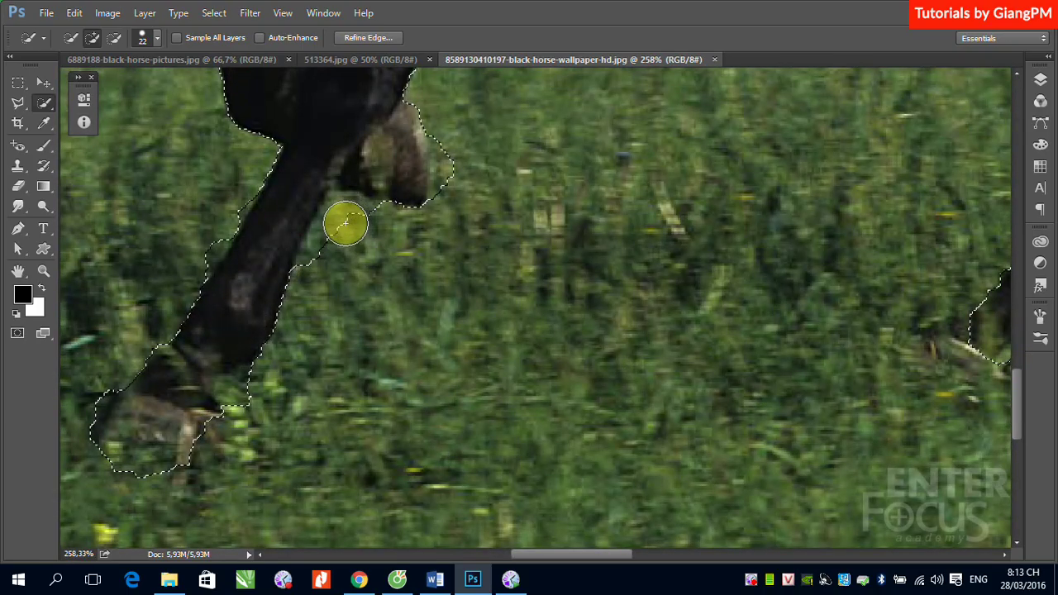
pyautogui.moveTo(347, 236); pyautogui.dragTo(355, 219)
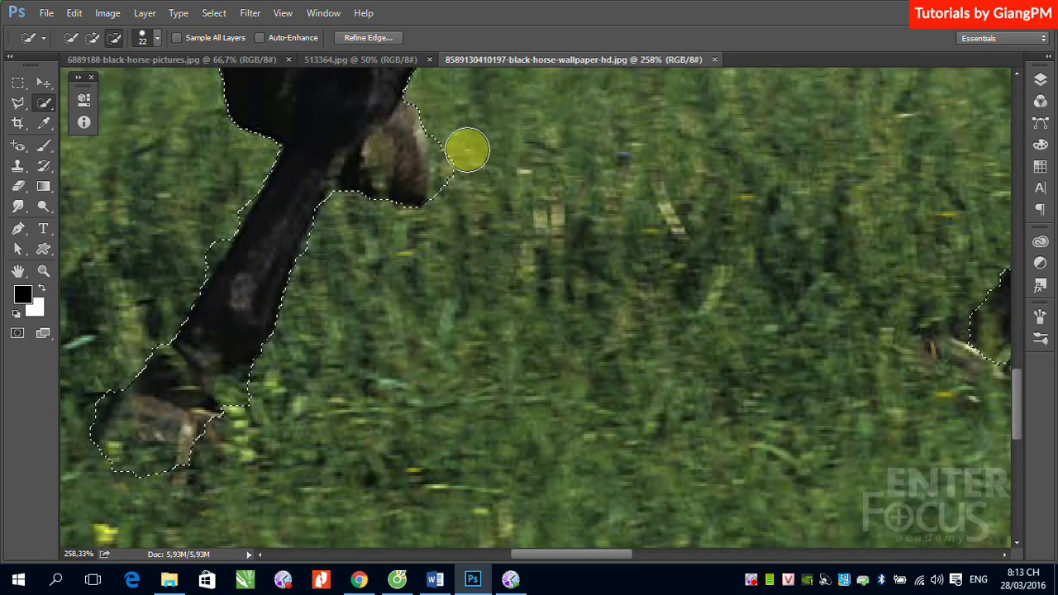
pyautogui.moveTo(465, 151); pyautogui.dragTo(448, 184)
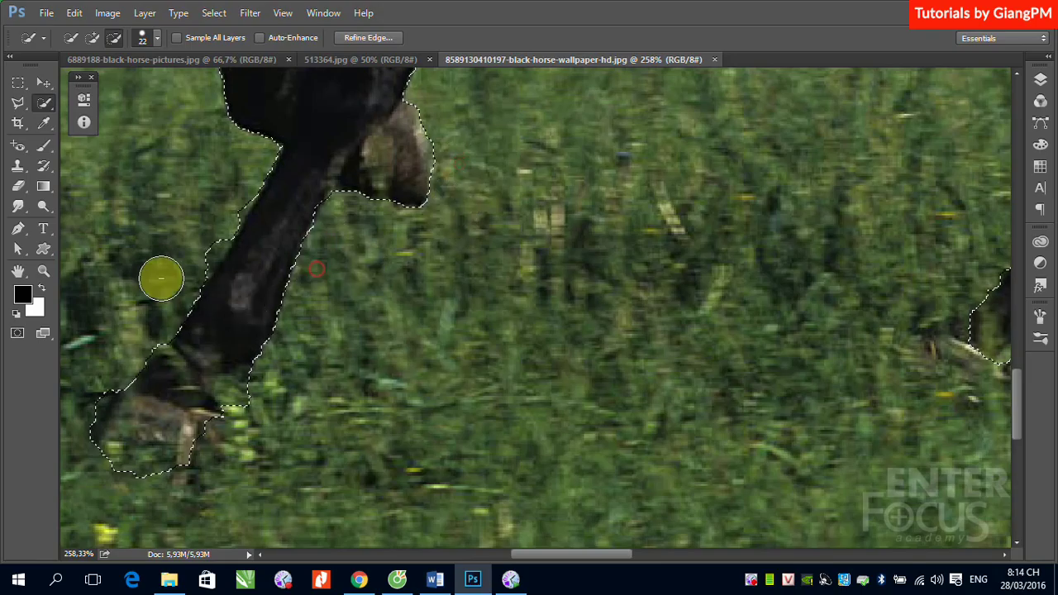
pyautogui.moveTo(160, 276)
pyautogui.mouseDown()
pyautogui.moveTo(222, 216)
pyautogui.moveTo(190, 272)
pyautogui.moveTo(217, 198)
pyautogui.moveTo(242, 174)
pyautogui.moveTo(219, 208)
pyautogui.mouseUp()
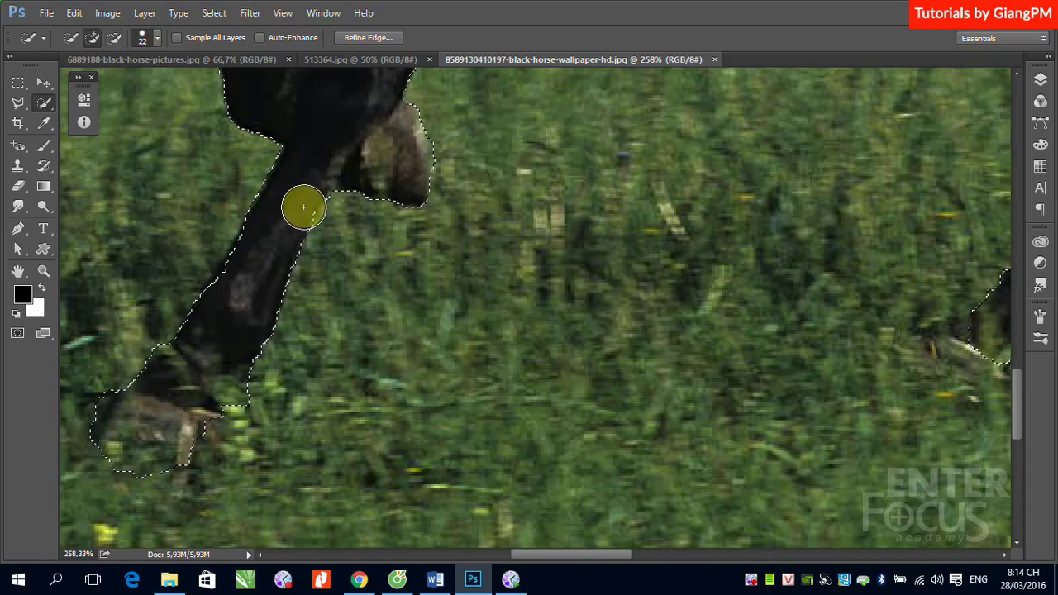
pyautogui.hotkey('ctrl', '-')
pyautogui.hotkey('ctrl', '-')
pyautogui.hotkey('ctrl', '-')
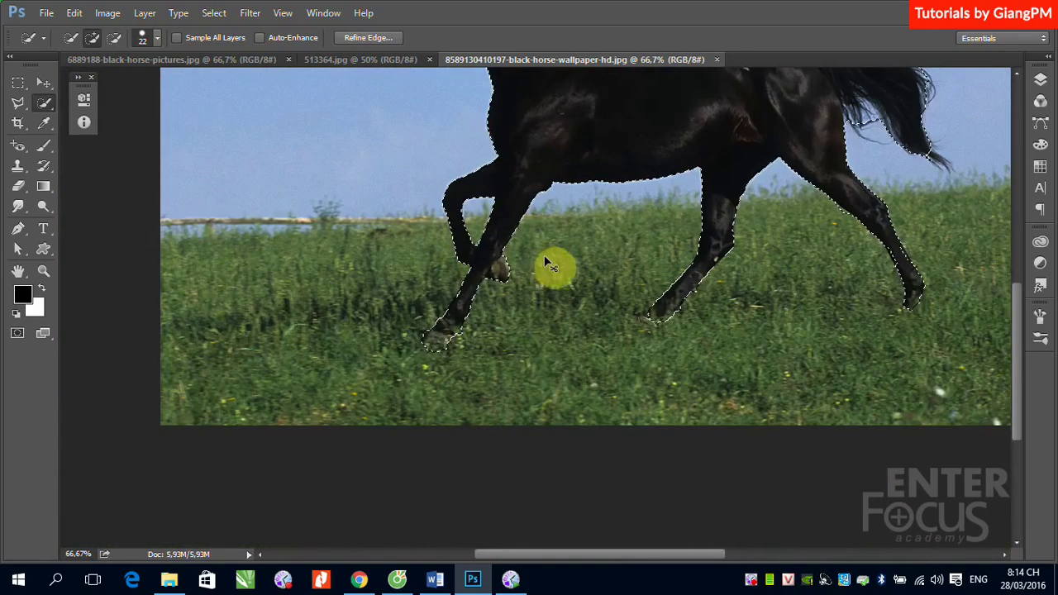
pyautogui.hotkey('ctrl', '-')
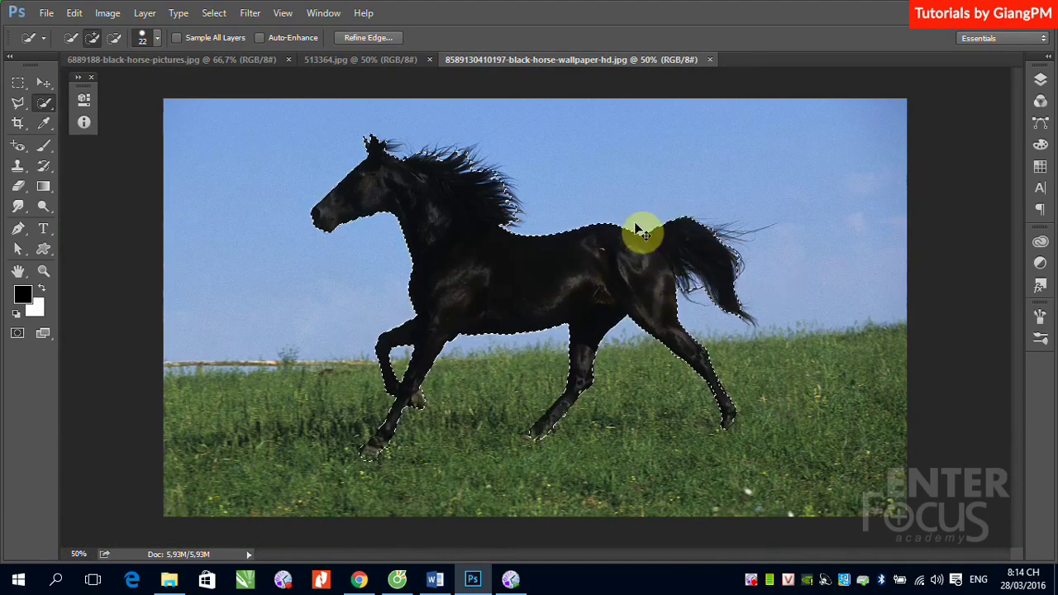
pyautogui.moveTo(643, 197); pyautogui.dragTo(760, 278)
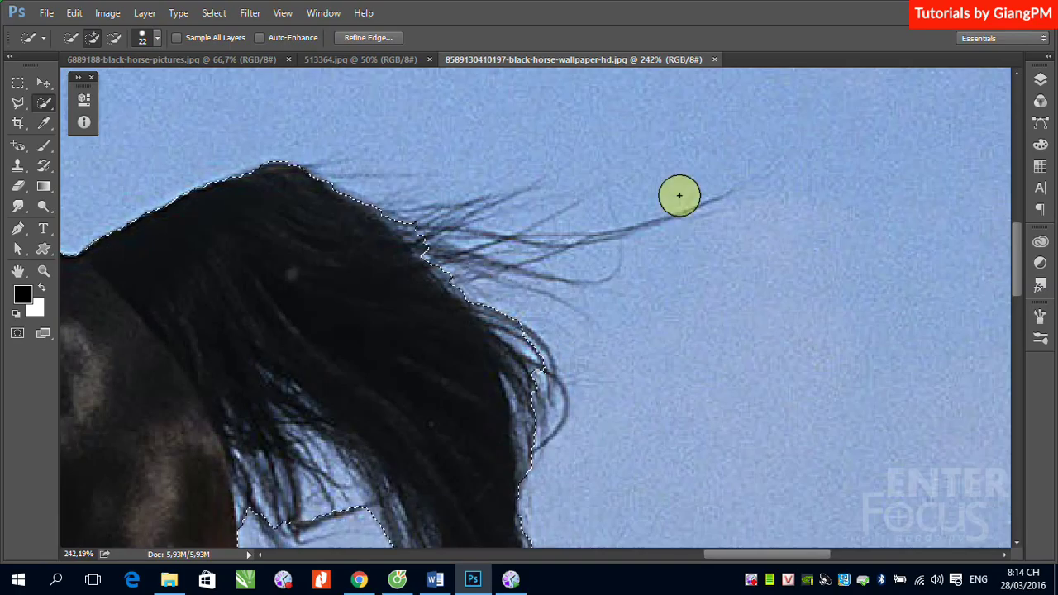
pyautogui.keyDown('alt'); pyautogui.click(686, 205); pyautogui.keyUp('alt')
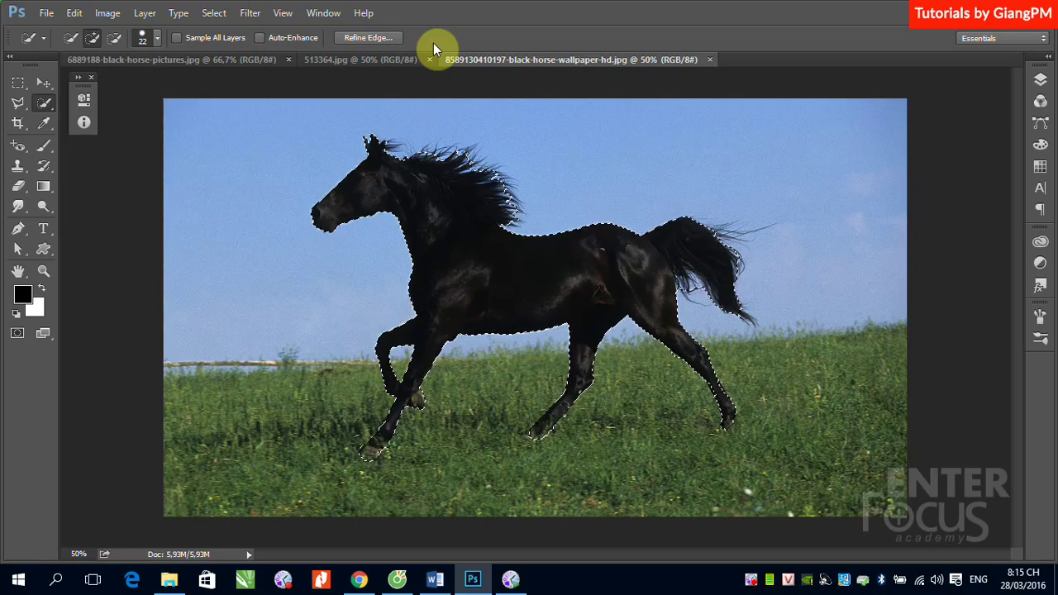
# - Open Refine Edge, move the dialog aside, and preview the selection as an Overlay
pyautogui.click(372, 38)
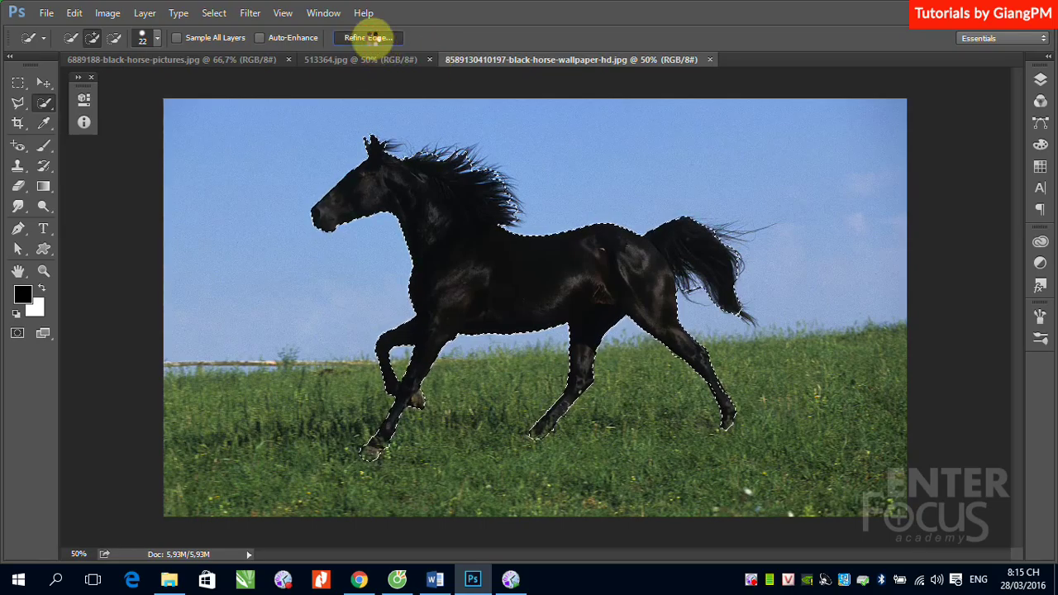
pyautogui.moveTo(285, 136); pyautogui.dragTo(942, 66)
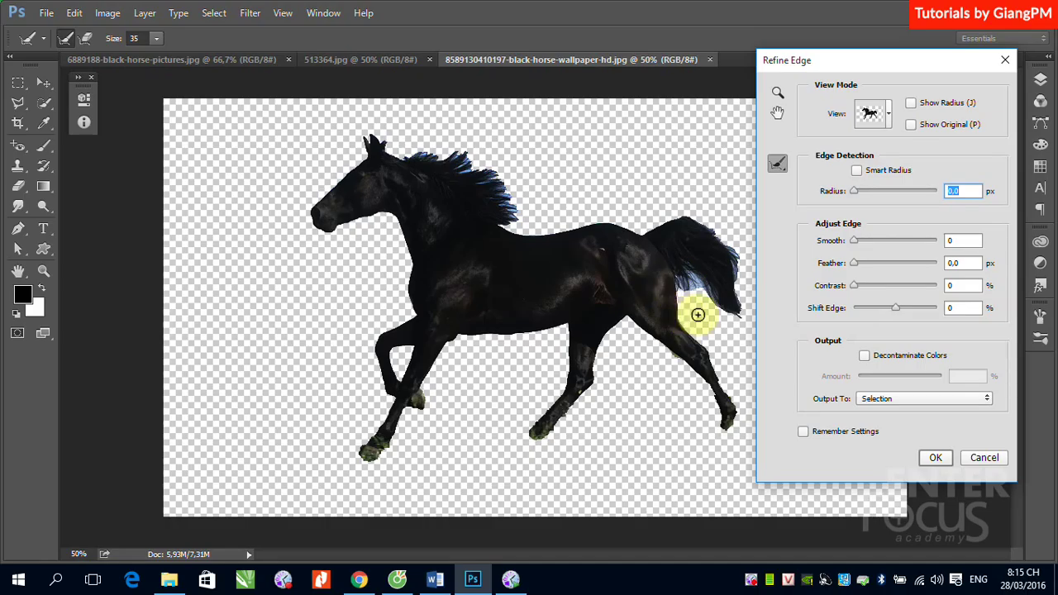
pyautogui.click(887, 113)
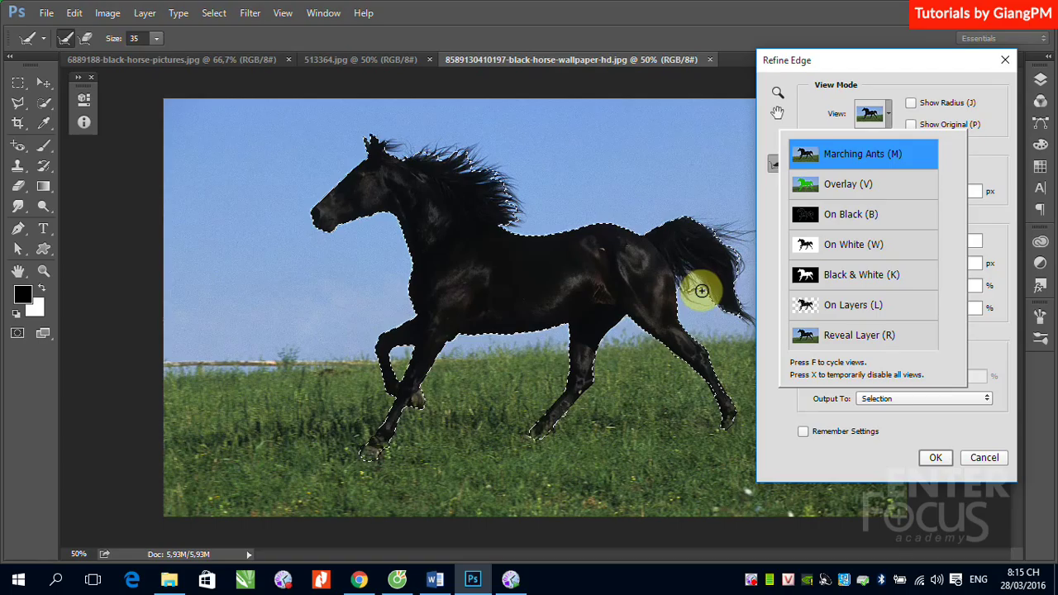
pyautogui.click(860, 186)
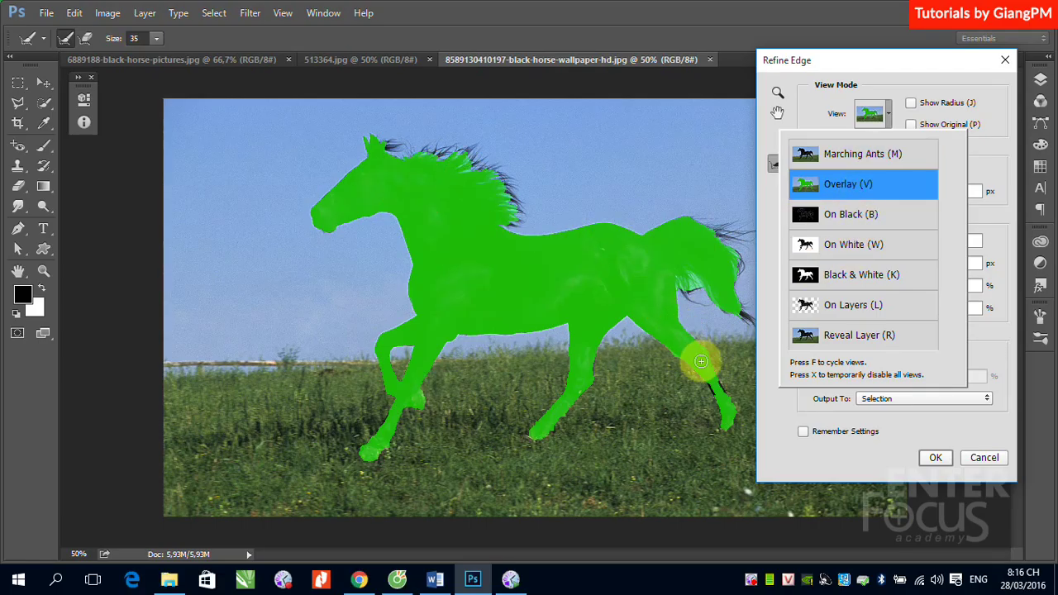
# - Compare the On Black, On White, Black & White and Reveal Layer views, then settle on On Layers
pyautogui.click(860, 217)
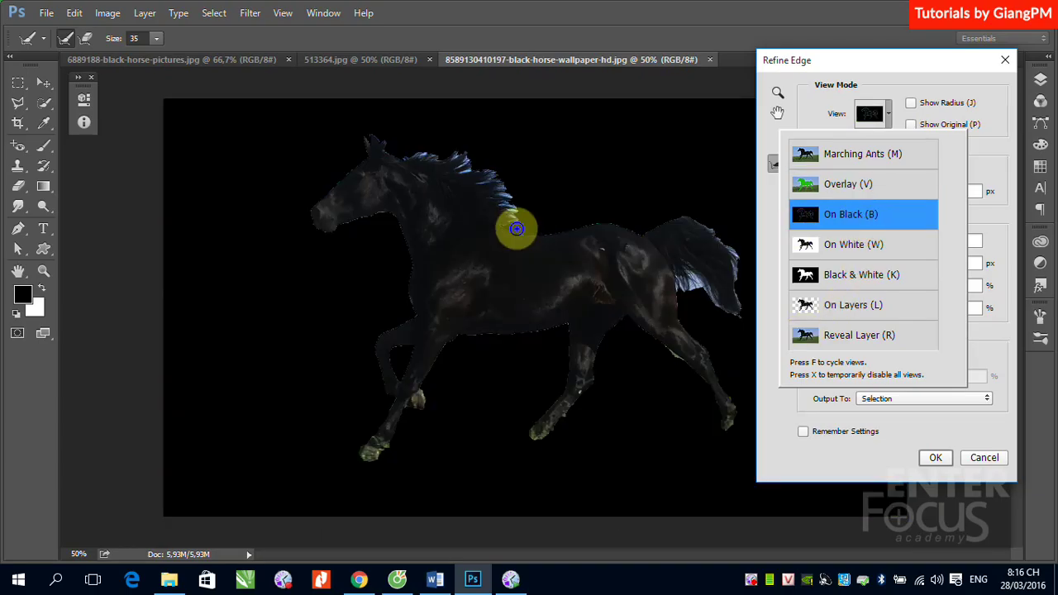
pyautogui.click(868, 256)
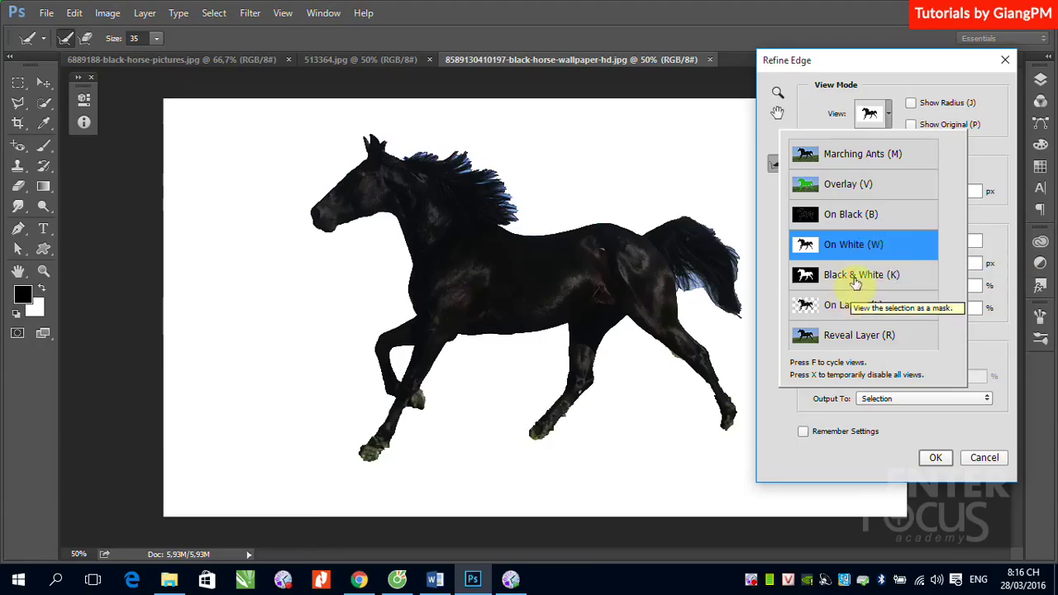
pyautogui.click(855, 282)
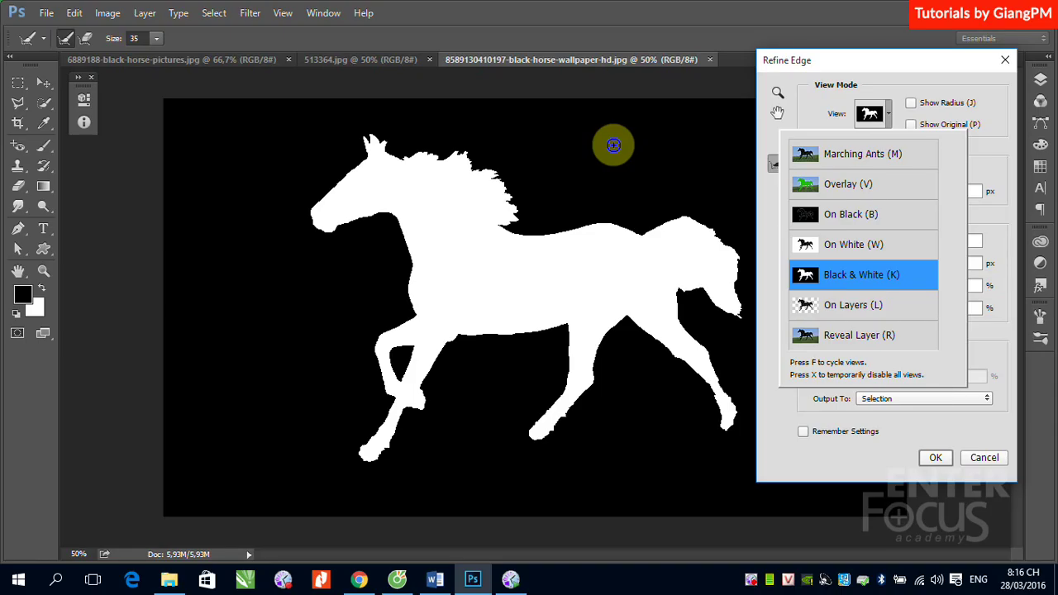
pyautogui.click(861, 308)
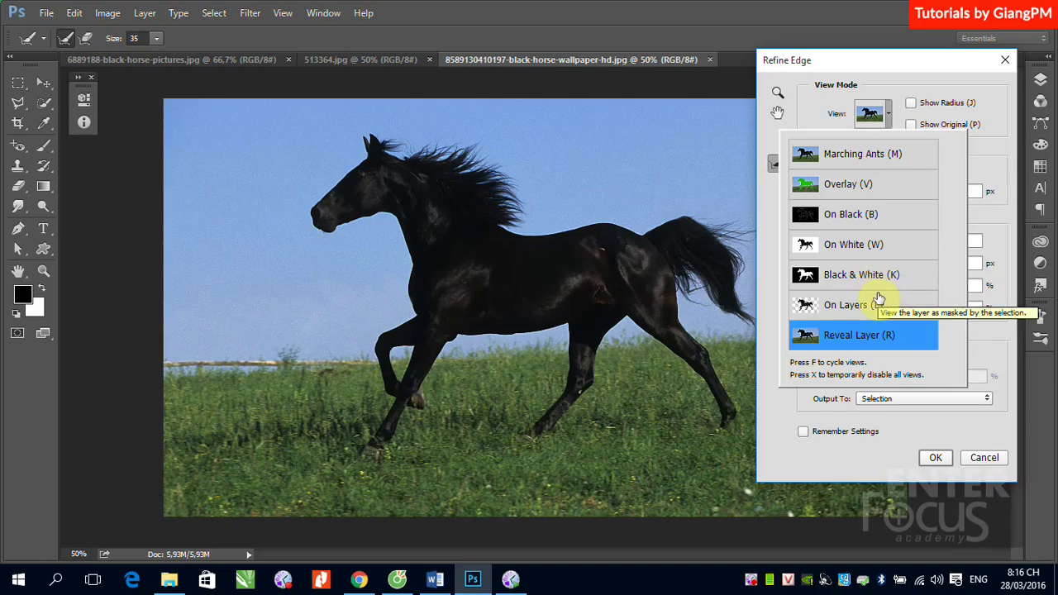
pyautogui.click(836, 302)
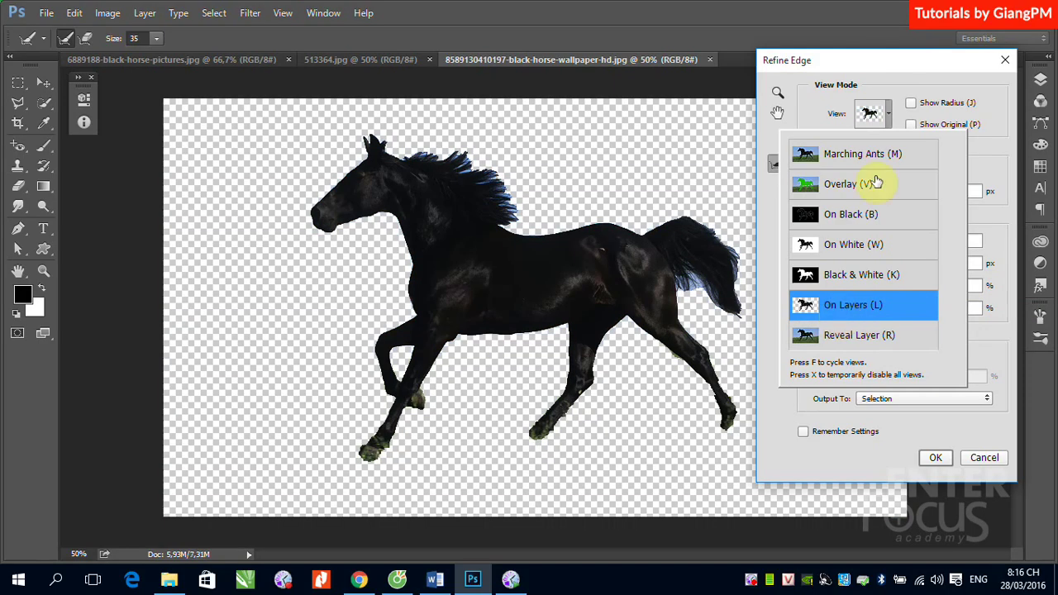
pyautogui.click(905, 54)
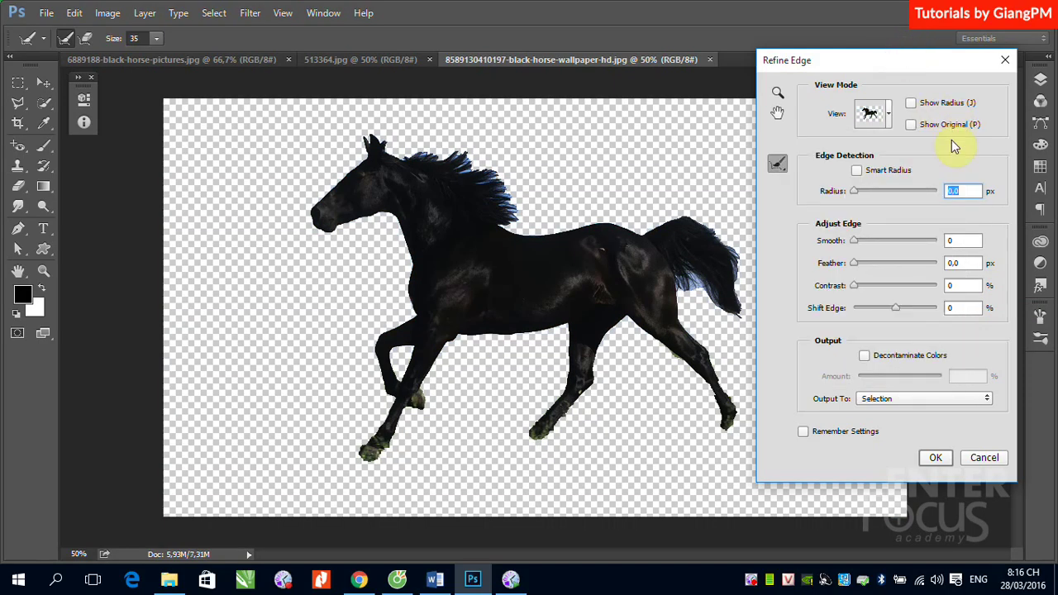
# - Enable Smart Radius, raise Radius to about 9.9 px, and turn on Decontaminate Colors at 50%
pyautogui.click(857, 174)
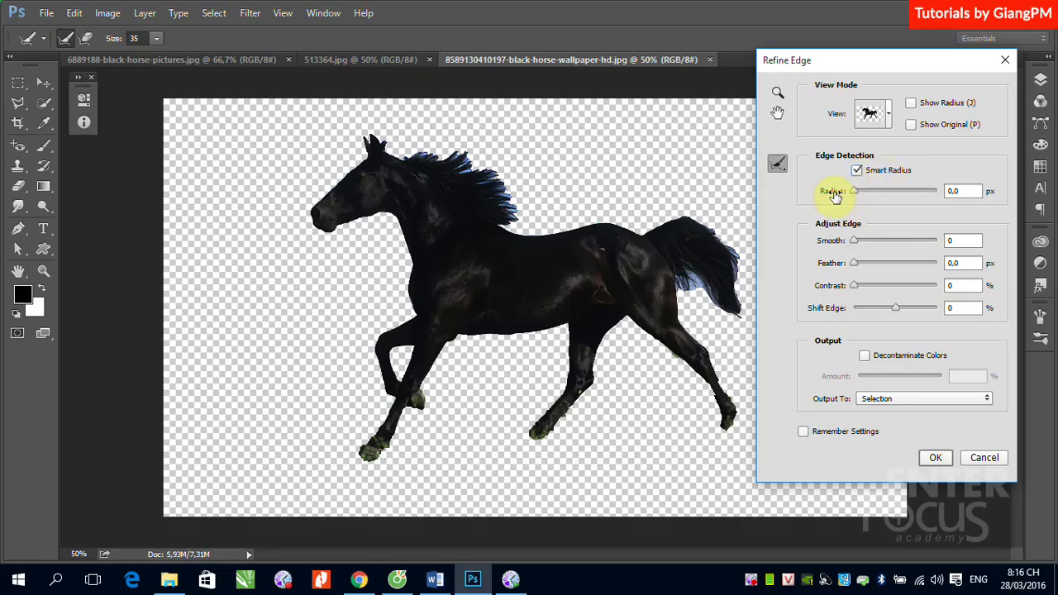
pyautogui.moveTo(854, 192); pyautogui.dragTo(890, 195)
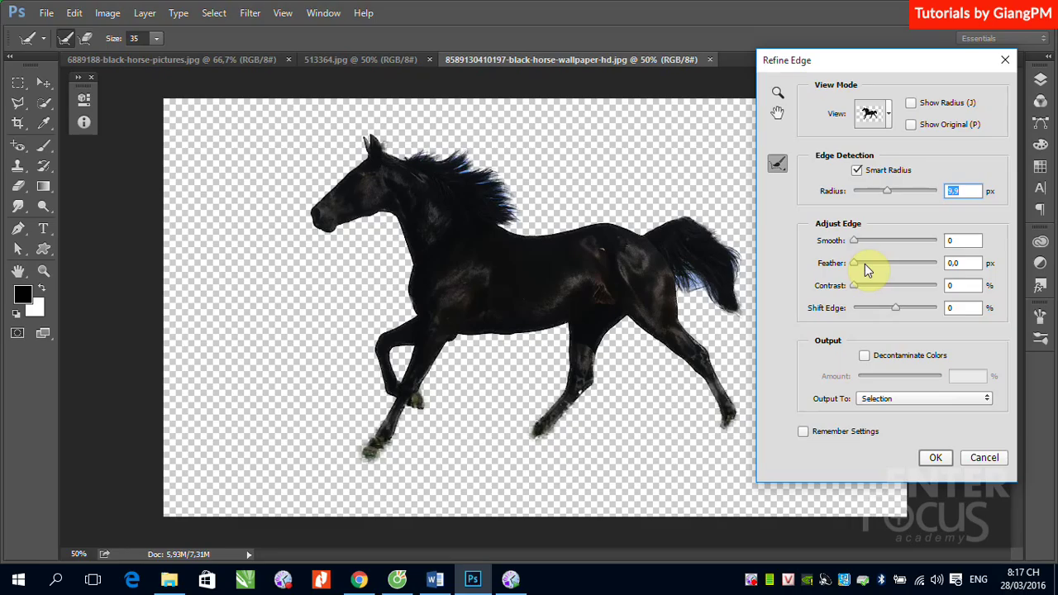
pyautogui.click(866, 358)
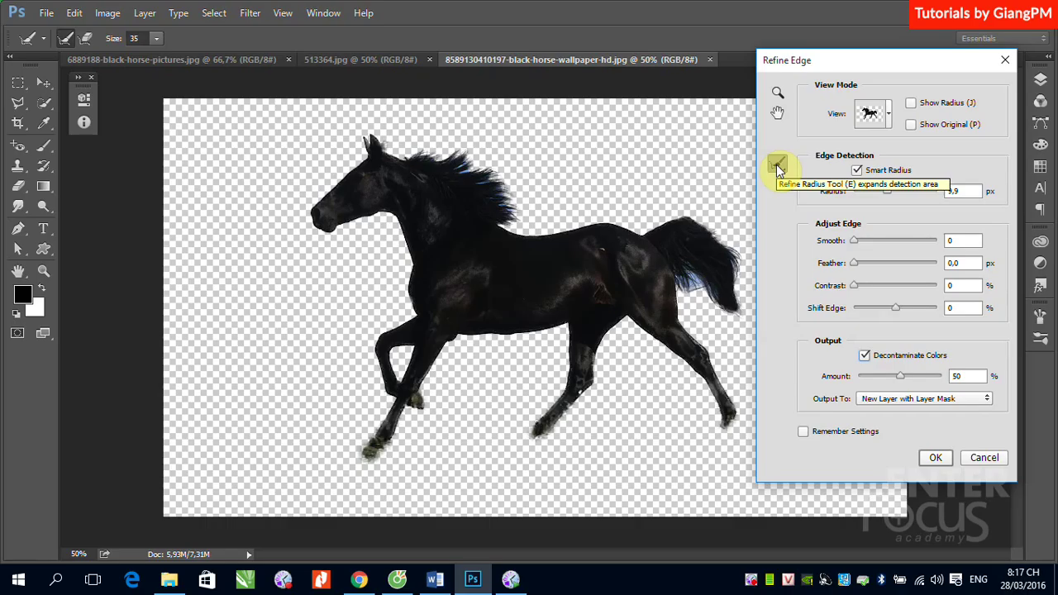
# - Pick the Refine Radius Tool in Refine Edge and zoom in on the horse's head and mane
pyautogui.click(777, 167)
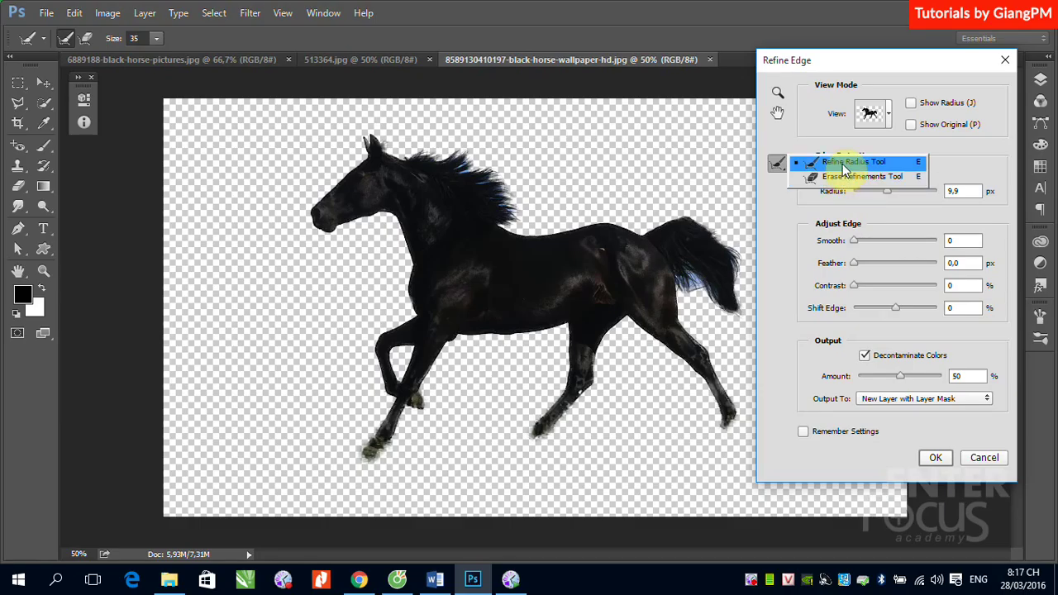
pyautogui.click(844, 165)
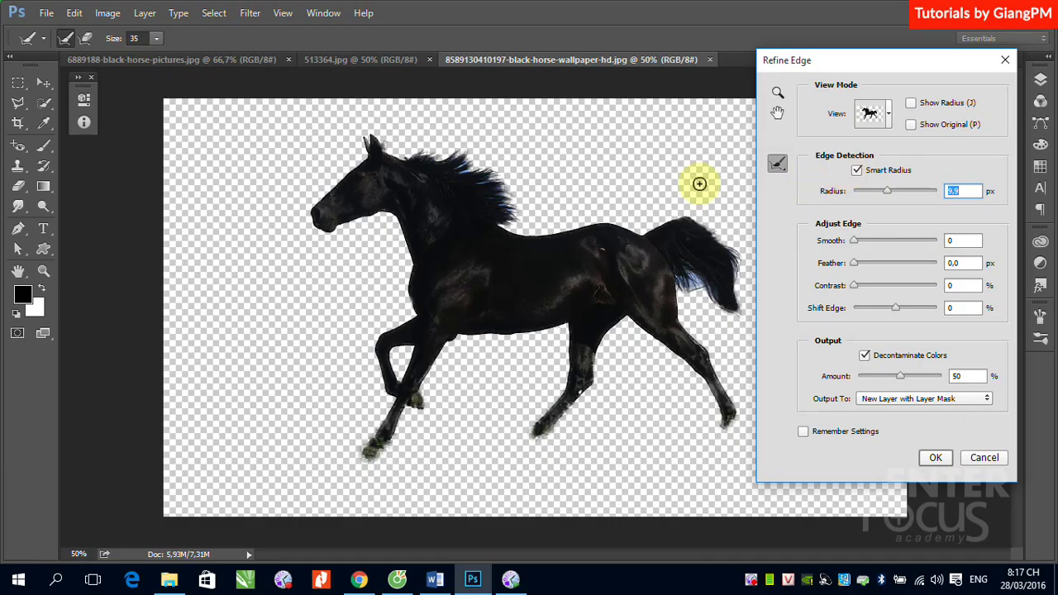
pyautogui.moveTo(362, 141); pyautogui.dragTo(571, 259)
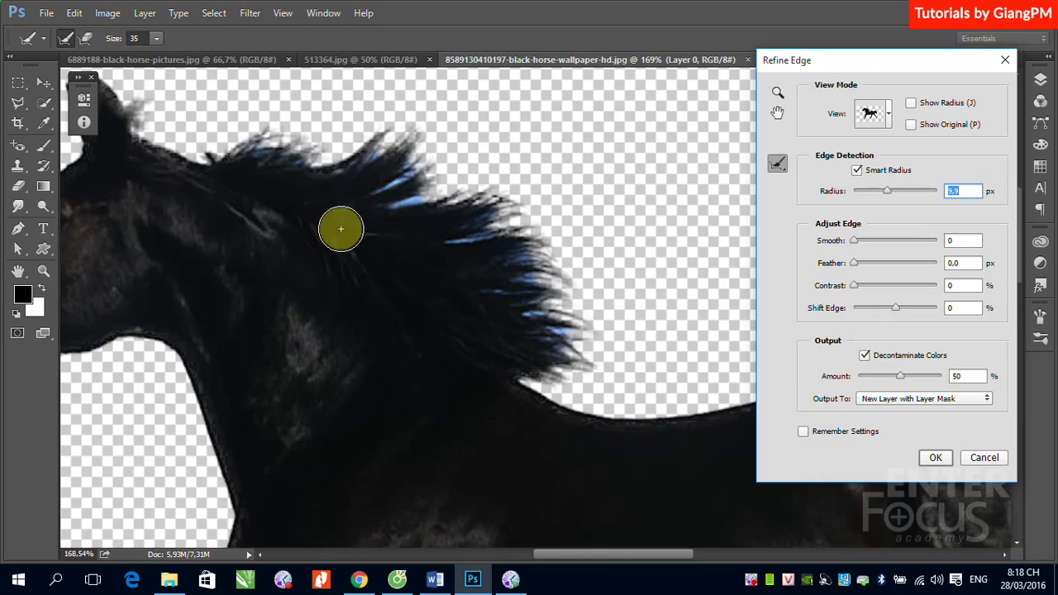
# - Set the Refine Radius brush to size 73 and paint along the mane's entire outer edge
pyautogui.click(156, 38)
pyautogui.moveTo(158, 54); pyautogui.dragTo(182, 58)
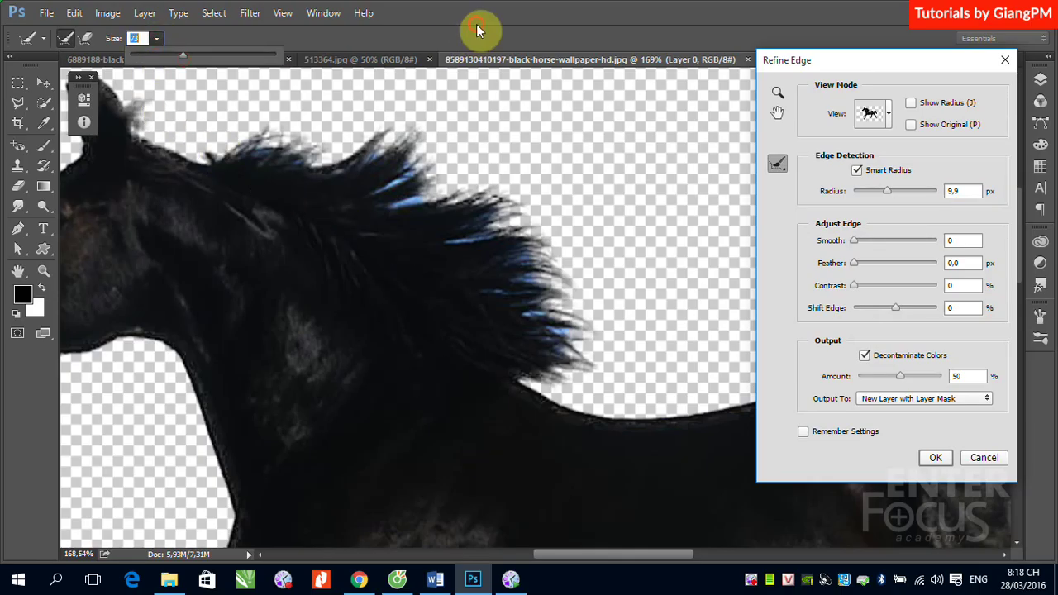
pyautogui.moveTo(383, 170)
pyautogui.mouseDown()
pyautogui.moveTo(353, 187)
pyautogui.moveTo(425, 124)
pyautogui.mouseUp()
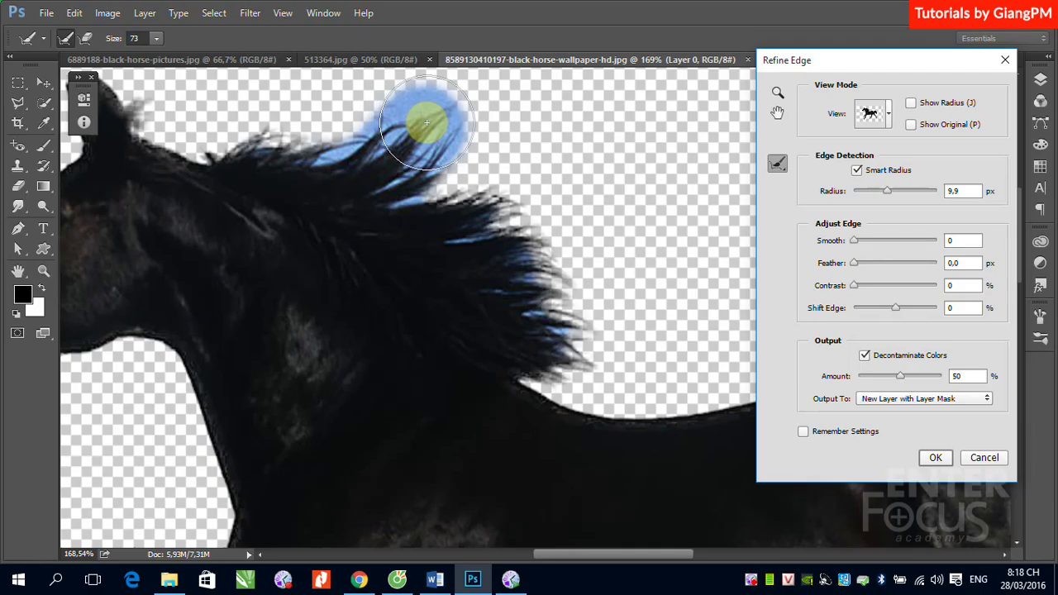
pyautogui.moveTo(427, 123)
pyautogui.mouseDown()
pyautogui.moveTo(269, 160)
pyautogui.moveTo(342, 137)
pyautogui.moveTo(359, 111)
pyautogui.moveTo(367, 117)
pyautogui.mouseUp()
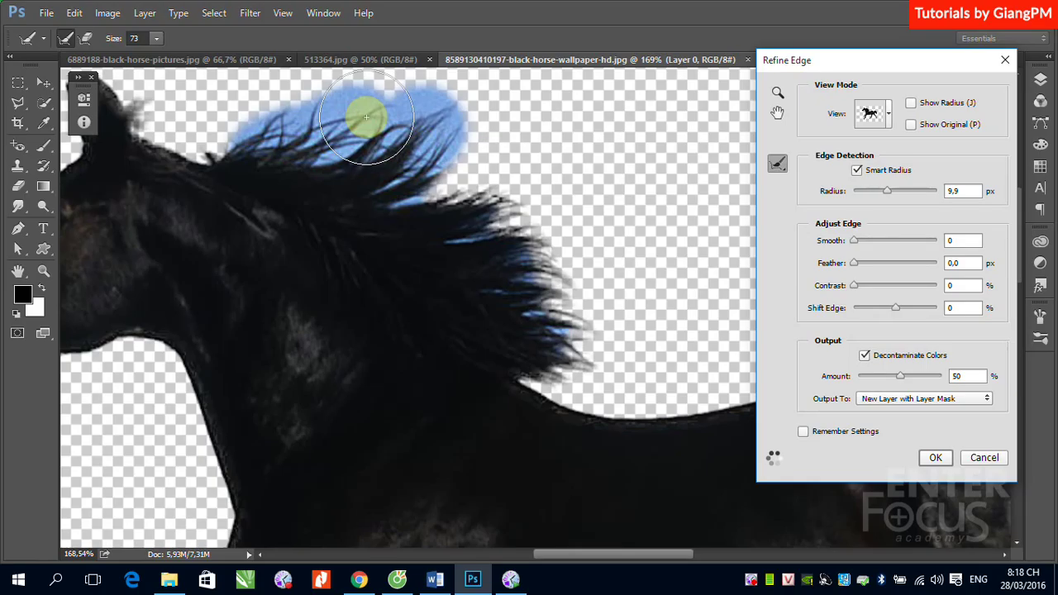
pyautogui.moveTo(366, 117); pyautogui.dragTo(347, 130)
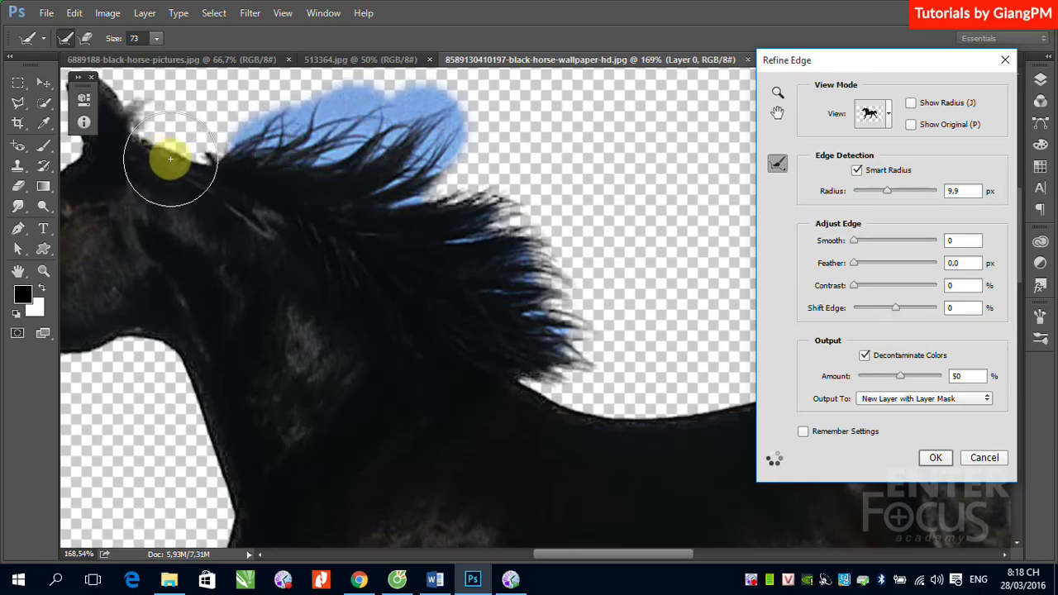
pyautogui.moveTo(170, 158)
pyautogui.mouseDown()
pyautogui.moveTo(229, 166)
pyautogui.moveTo(118, 118)
pyautogui.moveTo(151, 109)
pyautogui.moveTo(179, 117)
pyautogui.moveTo(189, 106)
pyautogui.mouseUp()
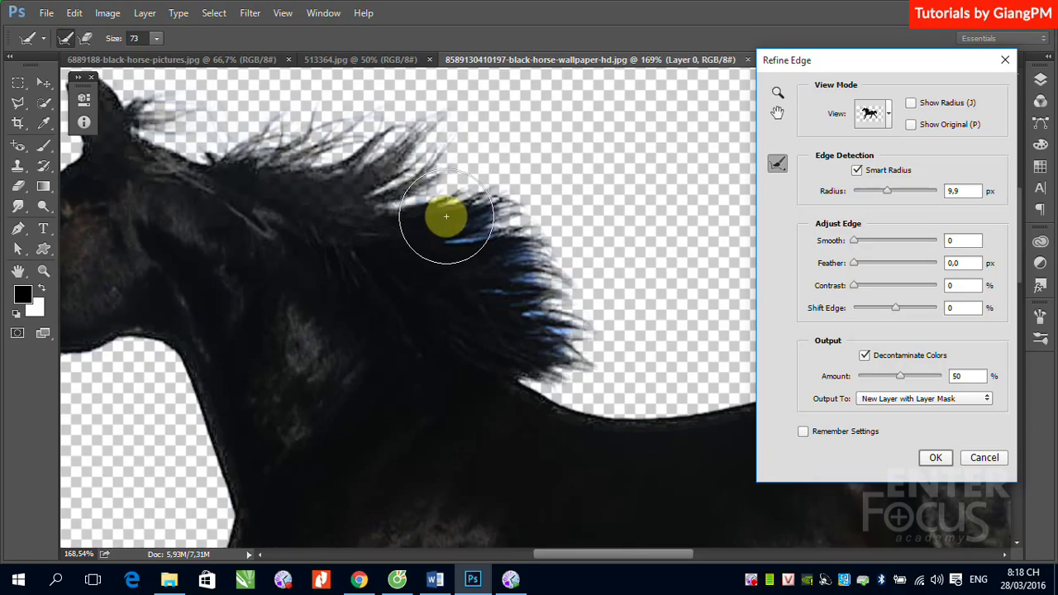
pyautogui.moveTo(446, 217)
pyautogui.mouseDown()
pyautogui.moveTo(521, 240)
pyautogui.moveTo(513, 276)
pyautogui.moveTo(565, 278)
pyautogui.moveTo(577, 328)
pyautogui.moveTo(511, 367)
pyautogui.moveTo(583, 386)
pyautogui.moveTo(289, 423)
pyautogui.mouseUp()
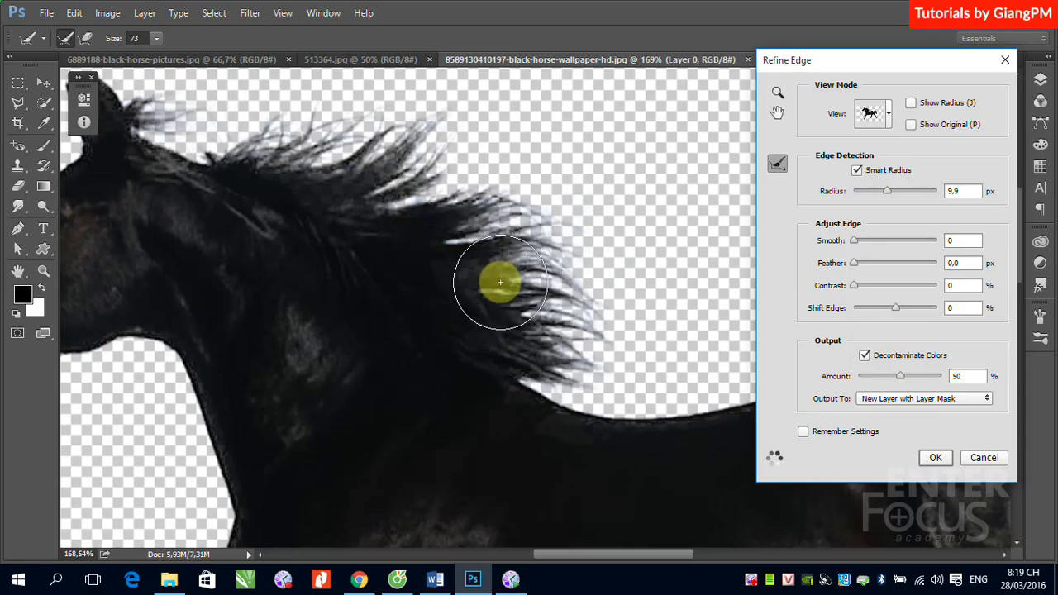
pyautogui.moveTo(479, 261)
pyautogui.mouseDown()
pyautogui.moveTo(456, 240)
pyautogui.moveTo(550, 197)
pyautogui.mouseUp()
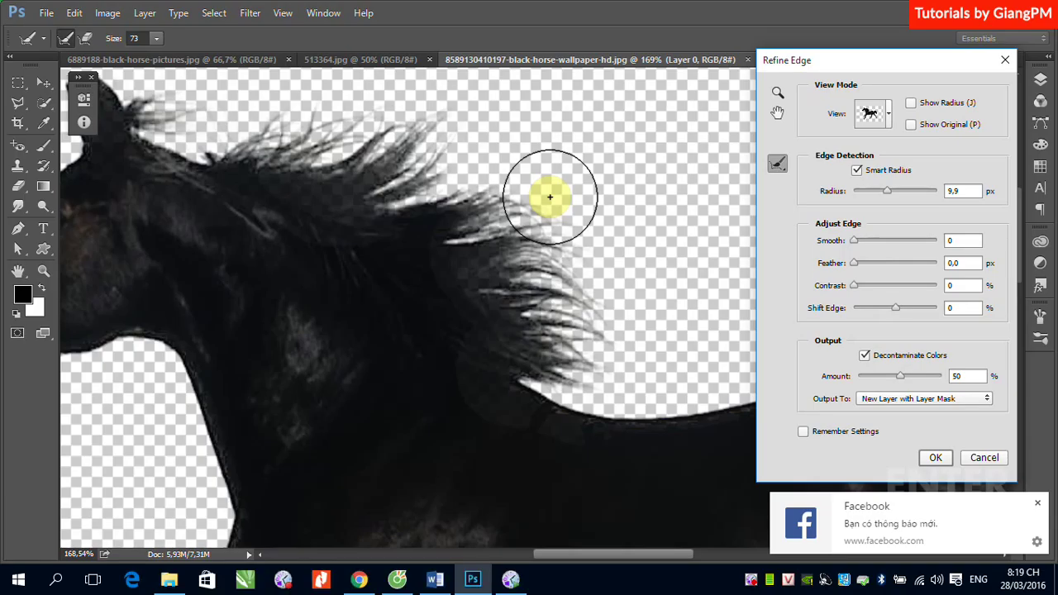
pyautogui.moveTo(550, 197)
pyautogui.mouseDown()
pyautogui.moveTo(443, 199)
pyautogui.moveTo(539, 209)
pyautogui.moveTo(522, 237)
pyautogui.moveTo(571, 255)
pyautogui.moveTo(501, 253)
pyautogui.moveTo(544, 305)
pyautogui.moveTo(567, 278)
pyautogui.moveTo(567, 413)
pyautogui.moveTo(633, 441)
pyautogui.moveTo(313, 378)
pyautogui.moveTo(416, 385)
pyautogui.moveTo(338, 256)
pyautogui.moveTo(425, 288)
pyautogui.moveTo(389, 243)
pyautogui.moveTo(425, 329)
pyautogui.moveTo(617, 243)
pyautogui.moveTo(538, 176)
pyautogui.moveTo(597, 228)
pyautogui.moveTo(603, 244)
pyautogui.moveTo(581, 272)
pyautogui.moveTo(566, 232)
pyautogui.moveTo(498, 161)
pyautogui.moveTo(491, 166)
pyautogui.moveTo(551, 151)
pyautogui.moveTo(611, 163)
pyautogui.moveTo(437, 111)
pyautogui.moveTo(504, 130)
pyautogui.moveTo(553, 107)
pyautogui.moveTo(418, 118)
pyautogui.moveTo(371, 106)
pyautogui.moveTo(422, 93)
pyautogui.moveTo(485, 300)
pyautogui.moveTo(569, 406)
pyautogui.moveTo(630, 434)
pyautogui.moveTo(637, 450)
pyautogui.mouseUp()
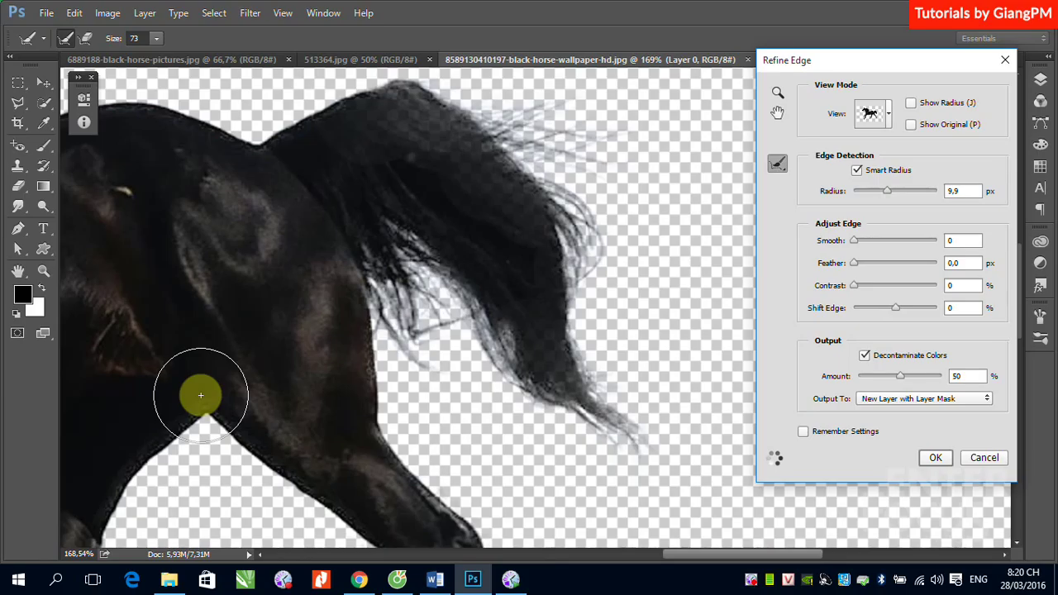
# - Zoom out to see the whole refined horse cutout
pyautogui.hotkey('ctrl', '-')
pyautogui.hotkey('ctrl', '-')
pyautogui.hotkey('ctrl', '-')
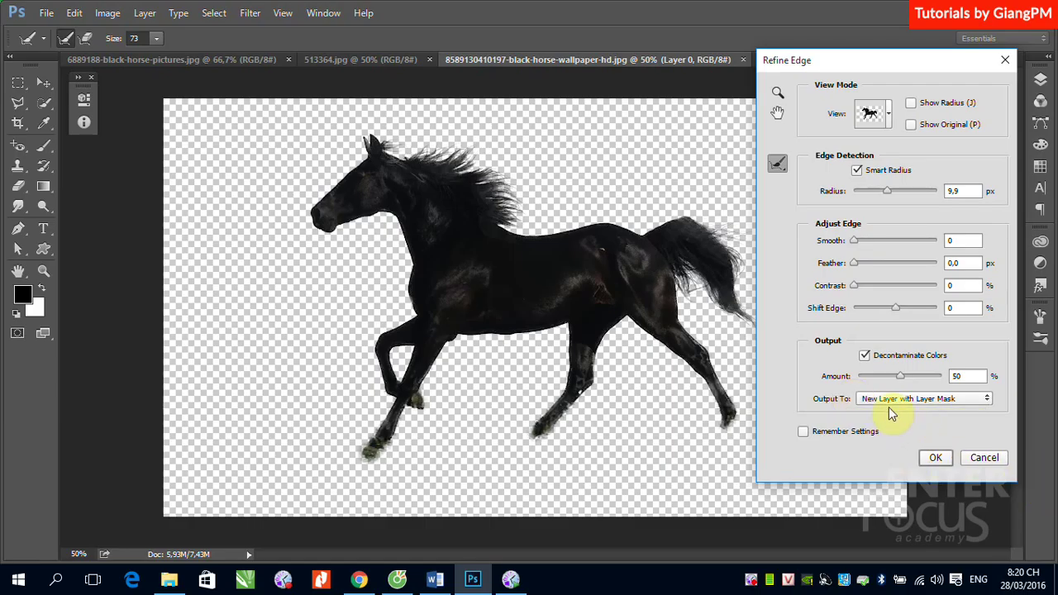
# - Keep output as New Layer with Layer Mask and paint refinement over the tail's edge
pyautogui.click(987, 400)
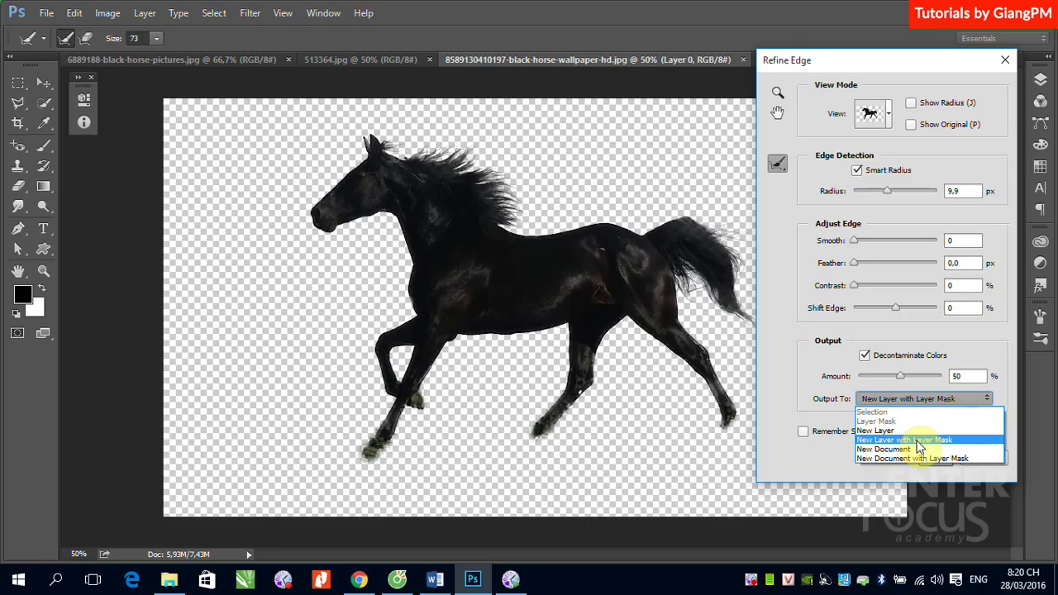
pyautogui.click(920, 442)
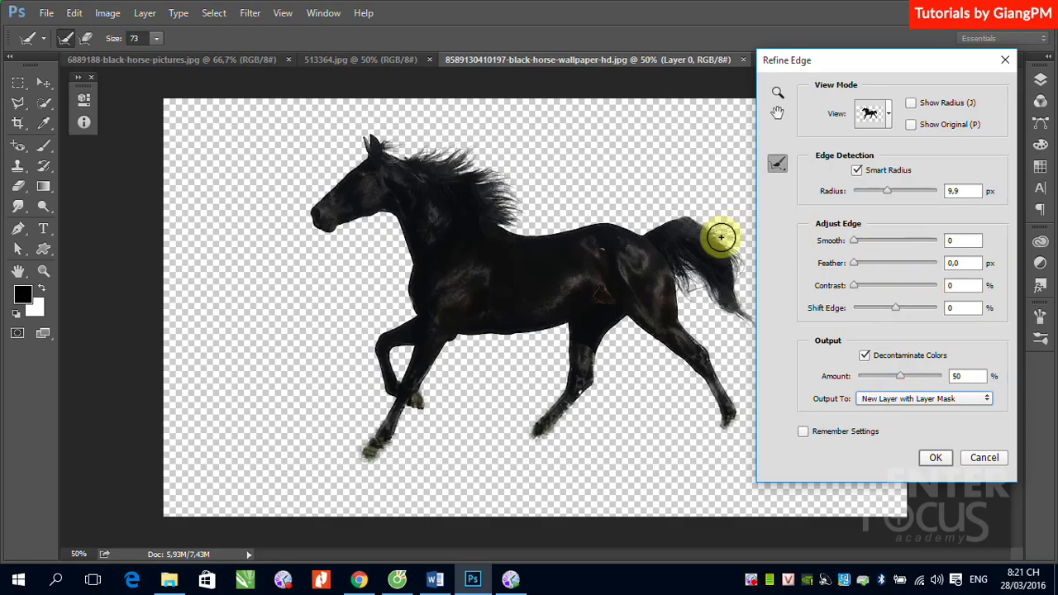
pyautogui.moveTo(723, 234); pyautogui.dragTo(709, 262)
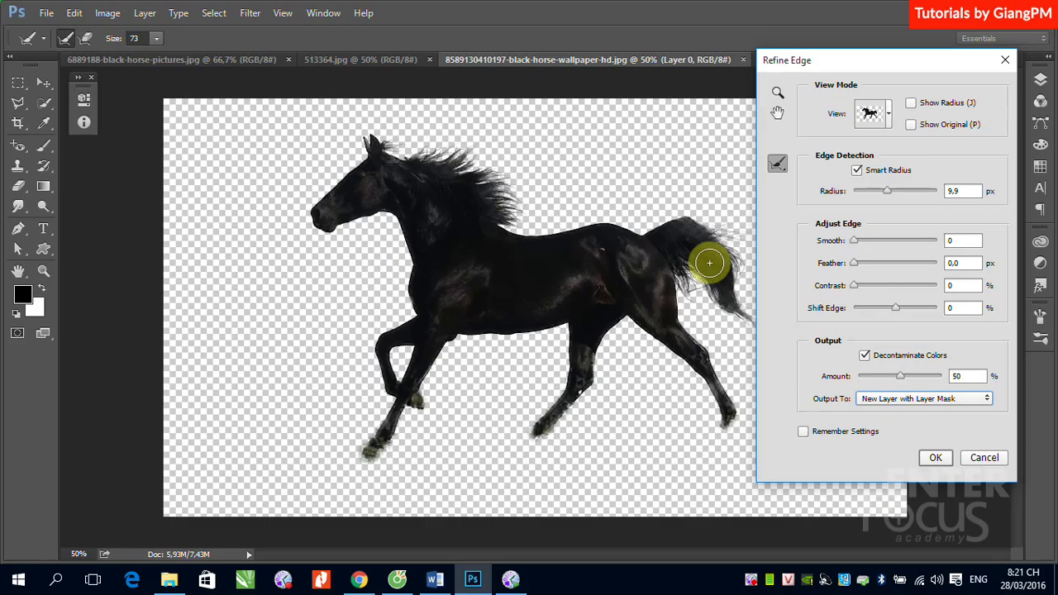
# - Apply Refine Edge, check the meadow Background layer, and target the new layer mask
pyautogui.click(937, 459)
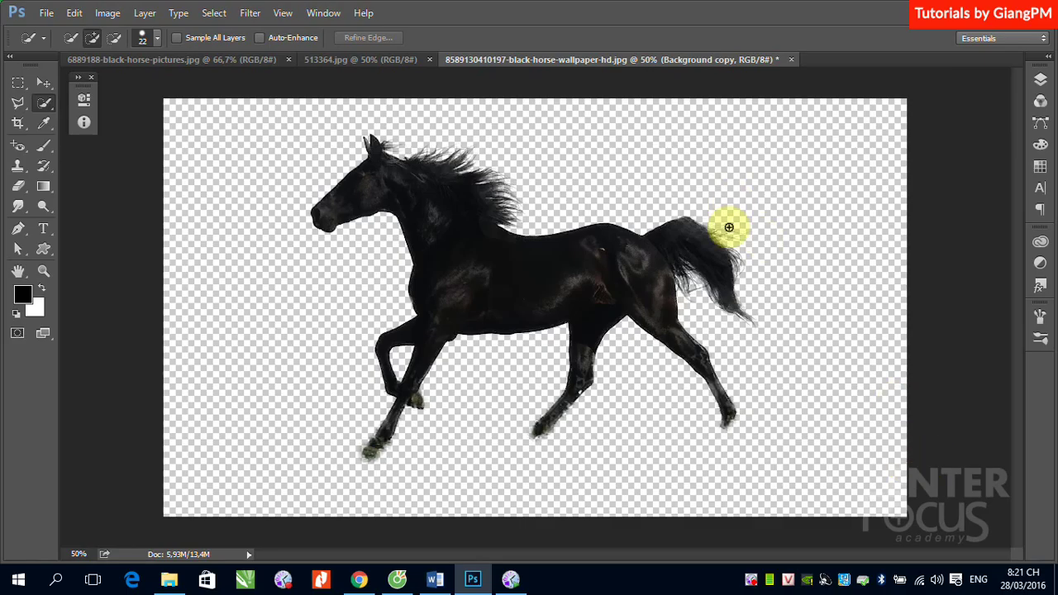
pyautogui.click(1040, 78)
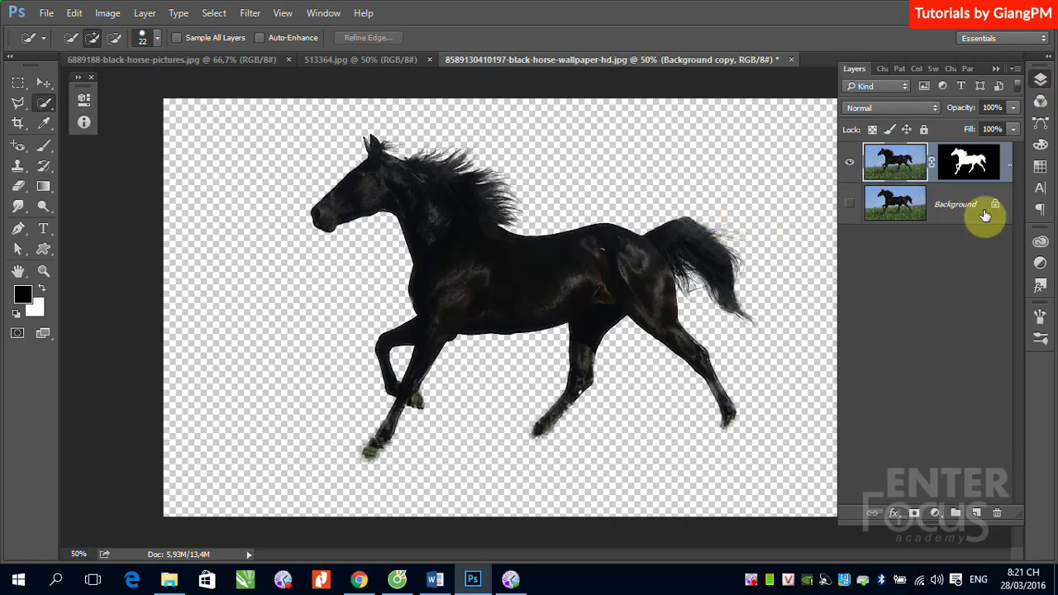
pyautogui.click(848, 207)
pyautogui.click(849, 207)
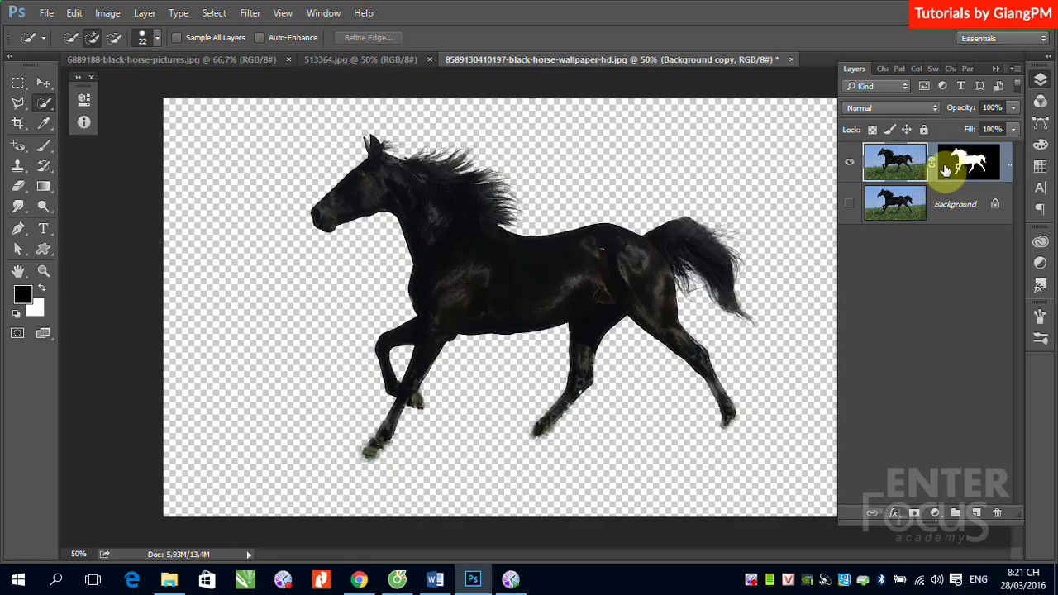
pyautogui.click(972, 163)
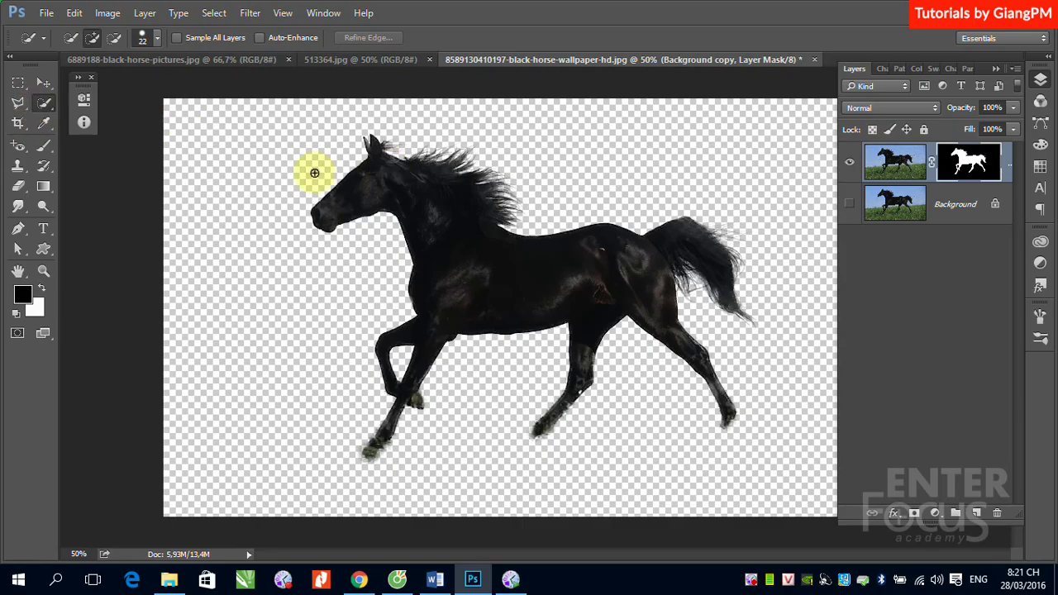
# - Paint on the mask with a soft round brush at 100% opacity to reveal grass along the bottom
pyautogui.click(46, 146)
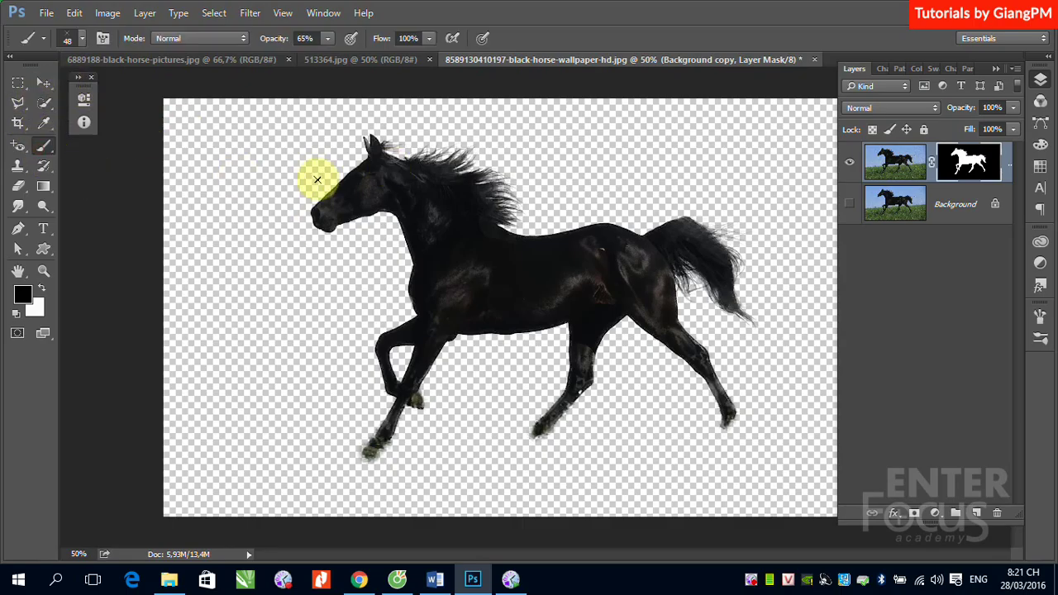
pyautogui.click(82, 38)
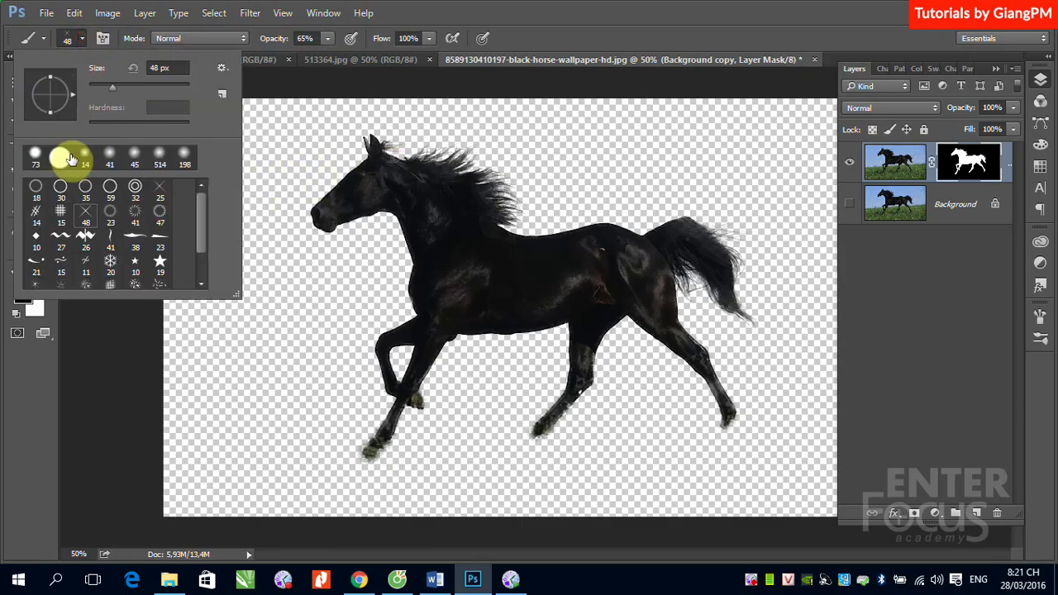
pyautogui.click(71, 158)
pyautogui.click(406, 19)
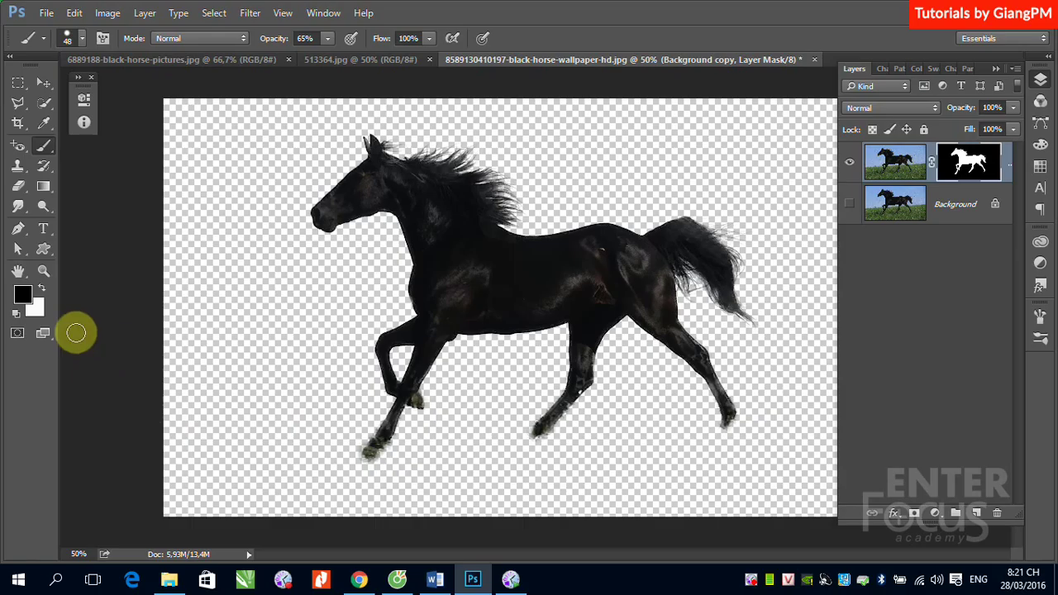
pyautogui.moveTo(170, 472); pyautogui.dragTo(248, 489)
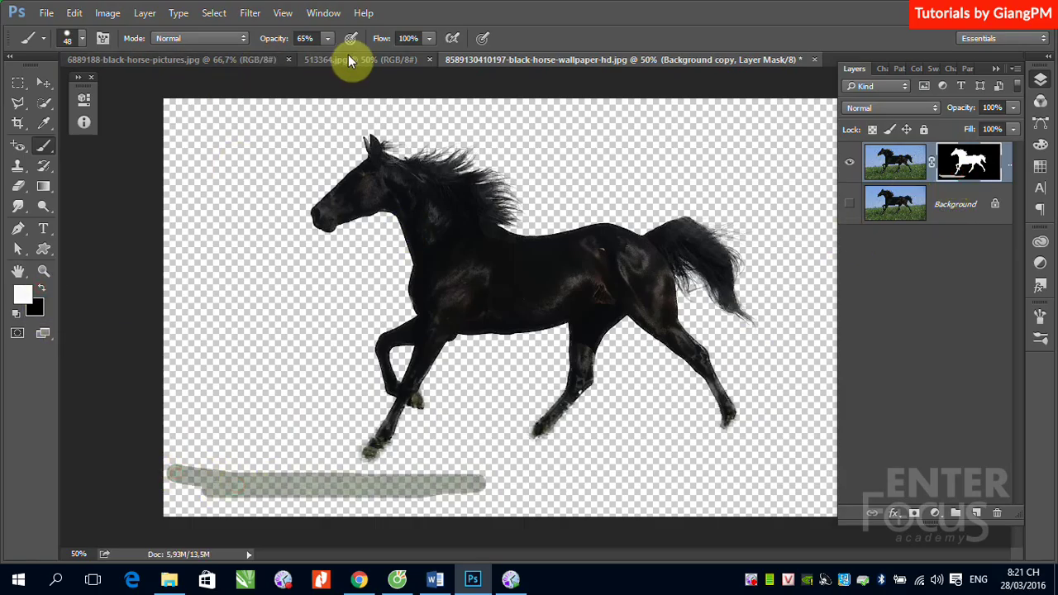
pyautogui.moveTo(327, 38); pyautogui.dragTo(340, 63)
pyautogui.press('0')
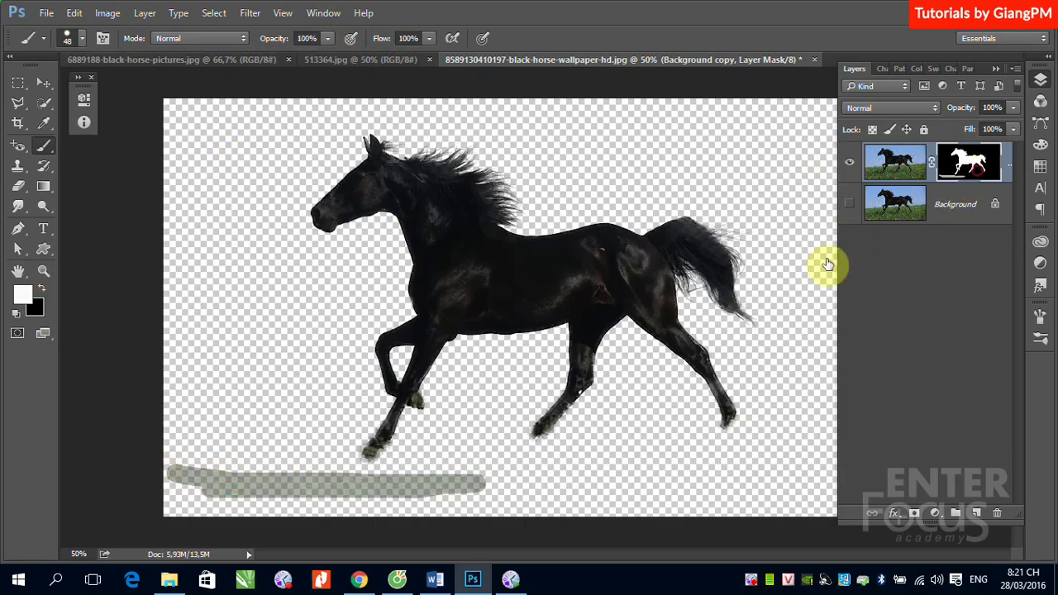
pyautogui.moveTo(189, 487)
pyautogui.mouseDown()
pyautogui.moveTo(499, 487)
pyautogui.moveTo(174, 470)
pyautogui.moveTo(531, 476)
pyautogui.moveTo(479, 453)
pyautogui.moveTo(361, 442)
pyautogui.moveTo(746, 443)
pyautogui.moveTo(699, 428)
pyautogui.moveTo(559, 452)
pyautogui.moveTo(810, 452)
pyautogui.moveTo(455, 470)
pyautogui.moveTo(361, 493)
pyautogui.moveTo(154, 466)
pyautogui.moveTo(205, 488)
pyautogui.moveTo(177, 479)
pyautogui.moveTo(242, 460)
pyautogui.moveTo(307, 476)
pyautogui.mouseUp()
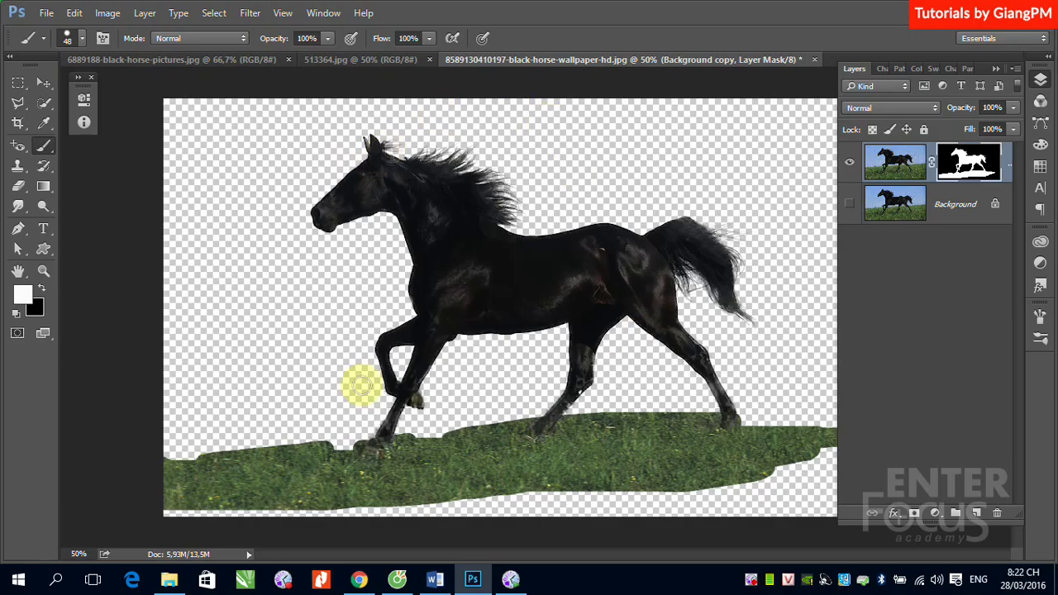
pyautogui.moveTo(185, 446)
pyautogui.mouseDown()
pyautogui.moveTo(371, 454)
pyautogui.moveTo(259, 451)
pyautogui.mouseUp()
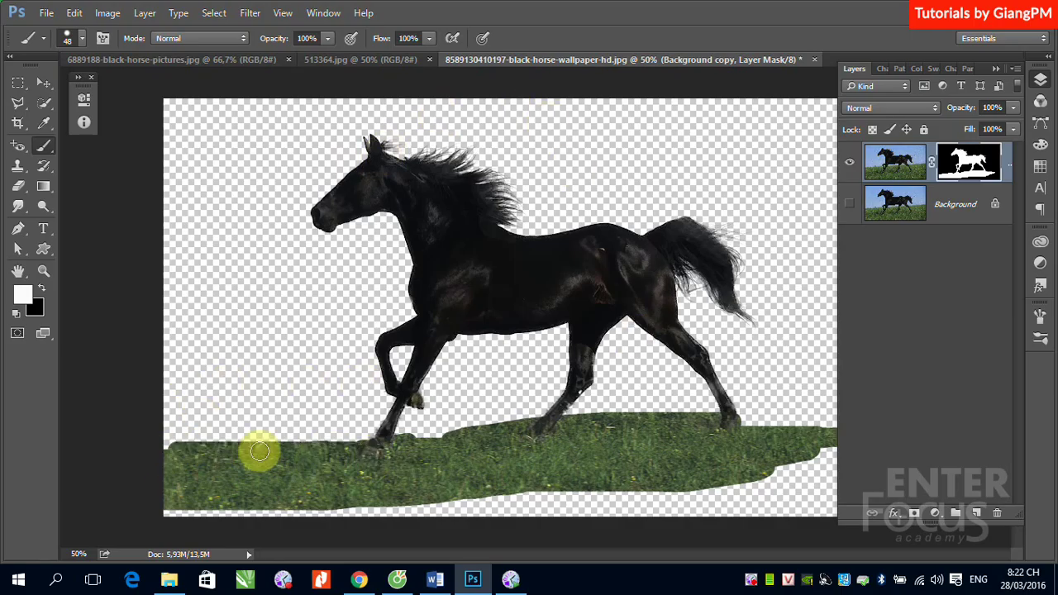
pyautogui.moveTo(472, 433)
pyautogui.mouseDown()
pyautogui.moveTo(106, 439)
pyautogui.moveTo(310, 436)
pyautogui.moveTo(302, 443)
pyautogui.moveTo(273, 430)
pyautogui.moveTo(589, 445)
pyautogui.moveTo(413, 491)
pyautogui.moveTo(479, 510)
pyautogui.moveTo(217, 491)
pyautogui.moveTo(740, 454)
pyautogui.moveTo(604, 515)
pyautogui.moveTo(668, 465)
pyautogui.moveTo(836, 421)
pyautogui.moveTo(862, 425)
pyautogui.moveTo(794, 472)
pyautogui.moveTo(862, 484)
pyautogui.moveTo(769, 535)
pyautogui.moveTo(521, 449)
pyautogui.moveTo(283, 466)
pyautogui.moveTo(468, 471)
pyautogui.moveTo(539, 441)
pyautogui.mouseUp()
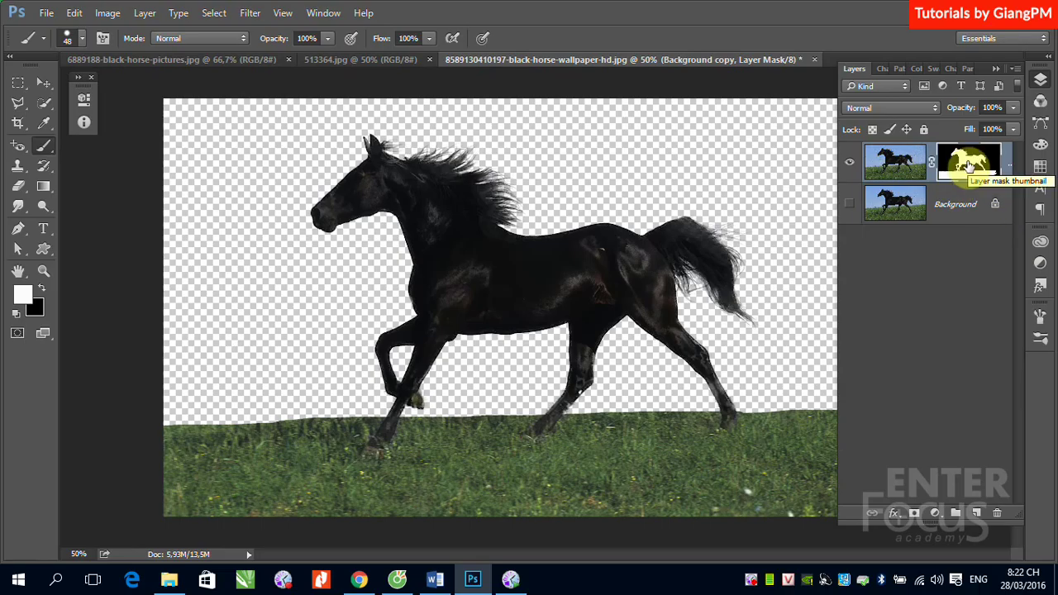
# - Click the Background layer, reselect the horse's layer mask, and zoom in on the mane
pyautogui.click(985, 216)
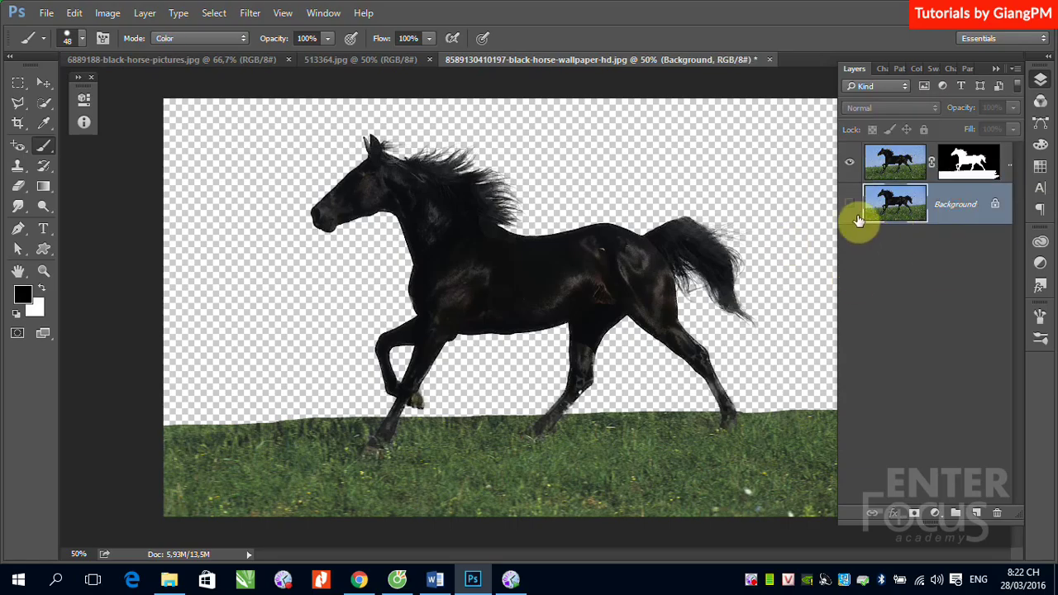
pyautogui.click(977, 177)
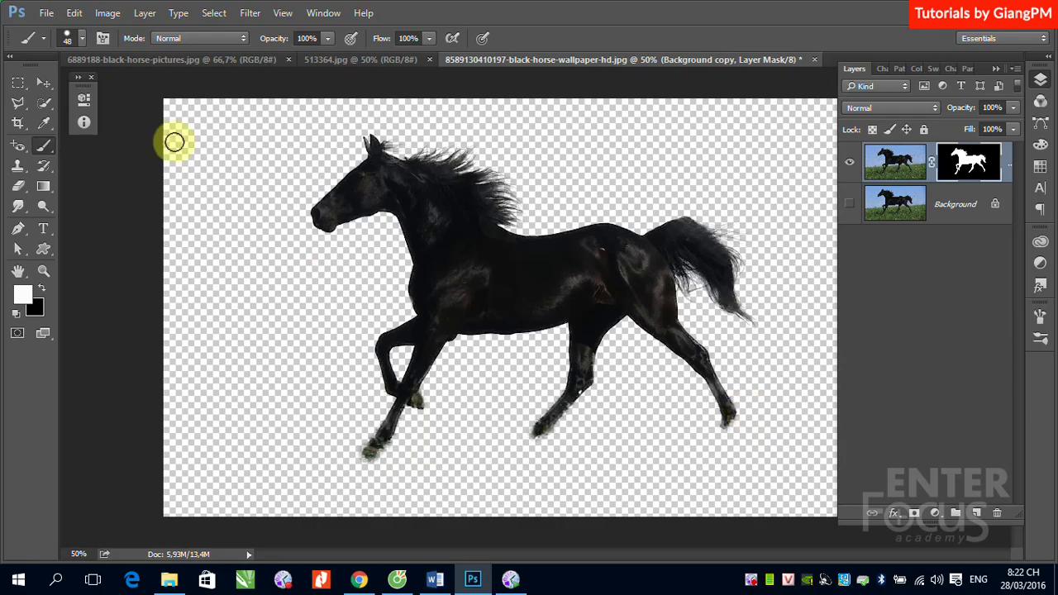
pyautogui.moveTo(347, 120); pyautogui.dragTo(554, 207)
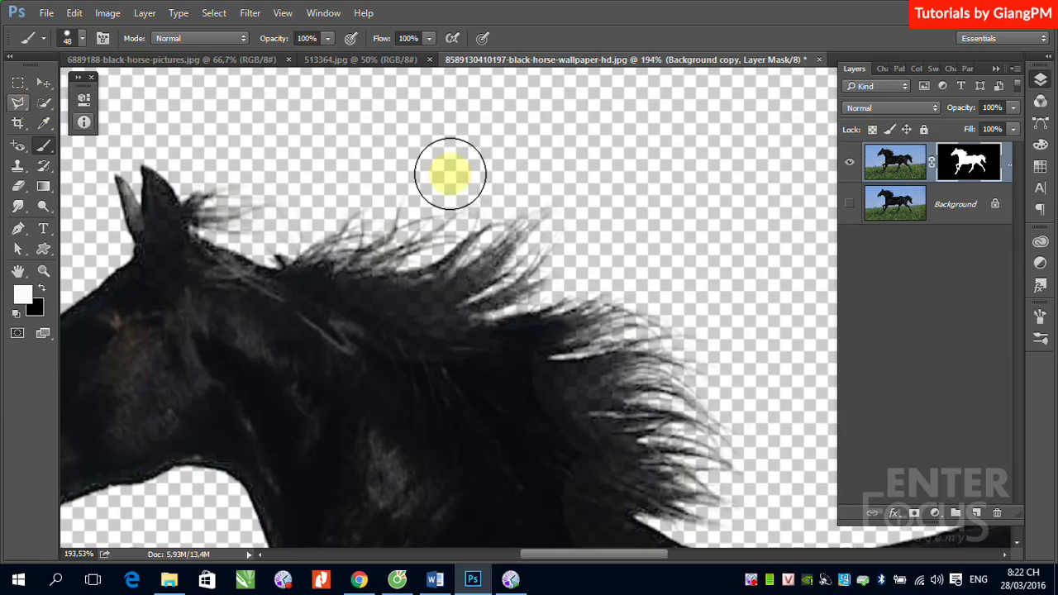
# - Load the horse's layer mask as a selection and settle on the Quick Selection Tool
pyautogui.keyDown('ctrl'); pyautogui.click(967, 162); pyautogui.keyUp('ctrl')
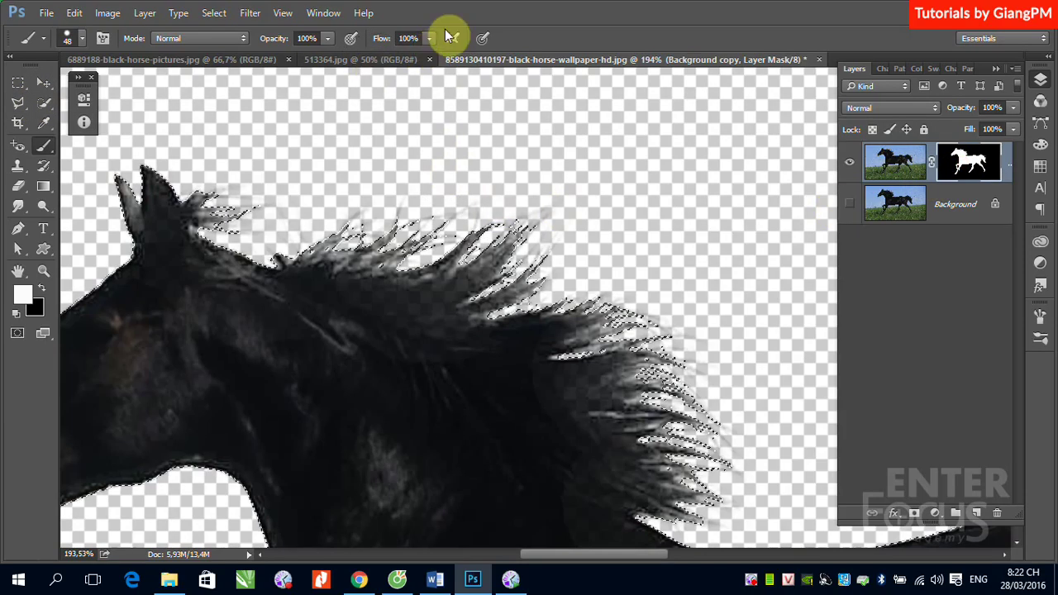
pyautogui.click(41, 104)
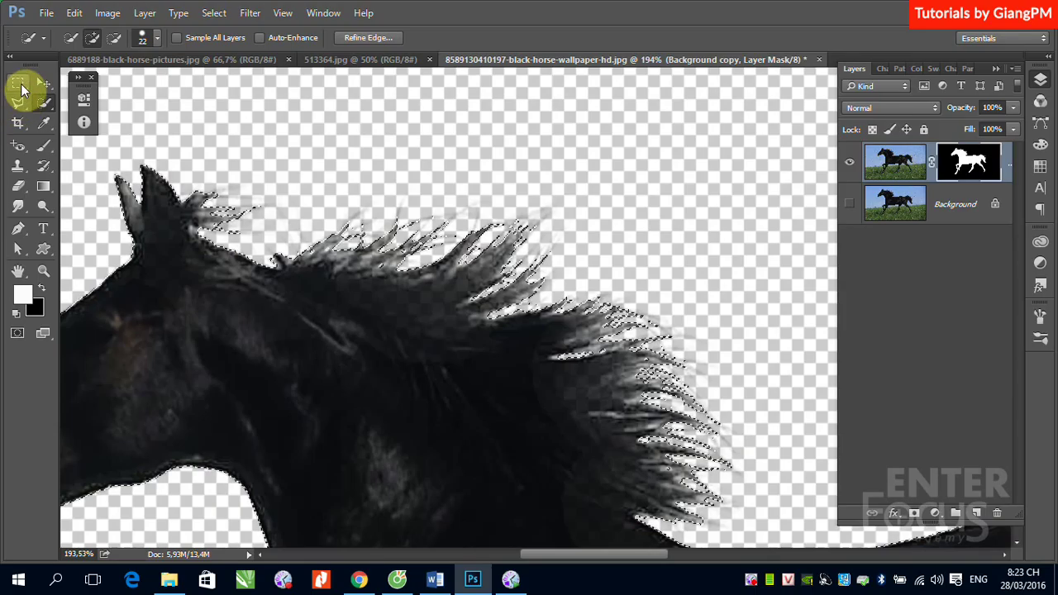
pyautogui.click(24, 83)
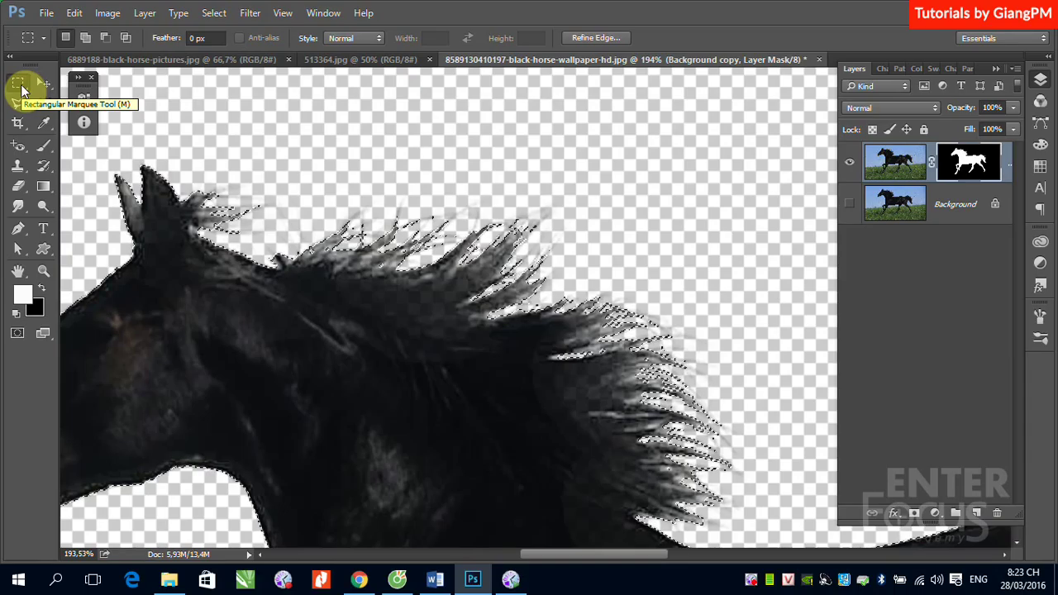
pyautogui.click(19, 105)
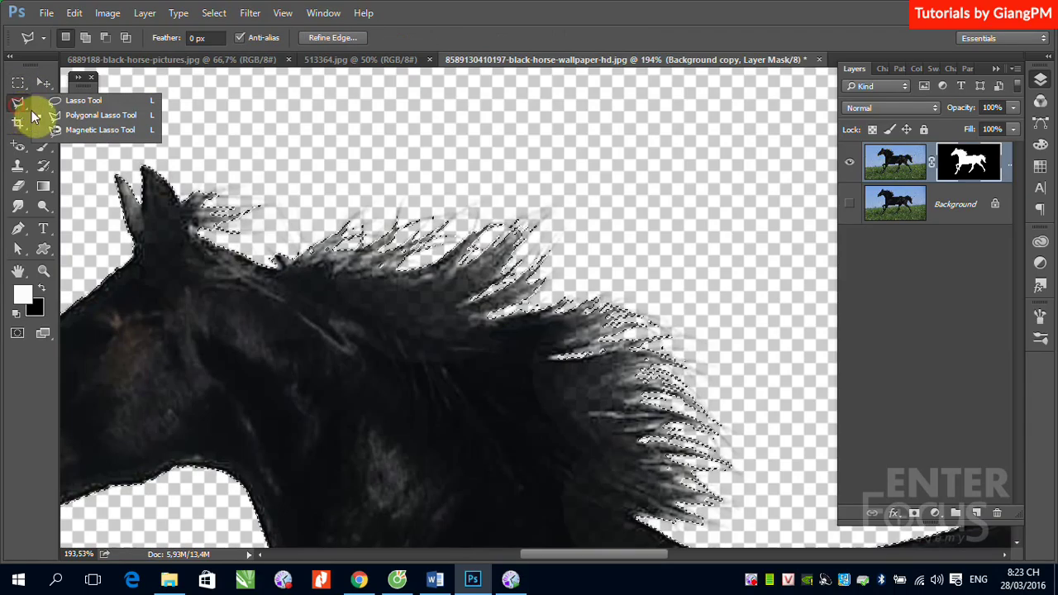
pyautogui.click(83, 100)
pyautogui.click(43, 103)
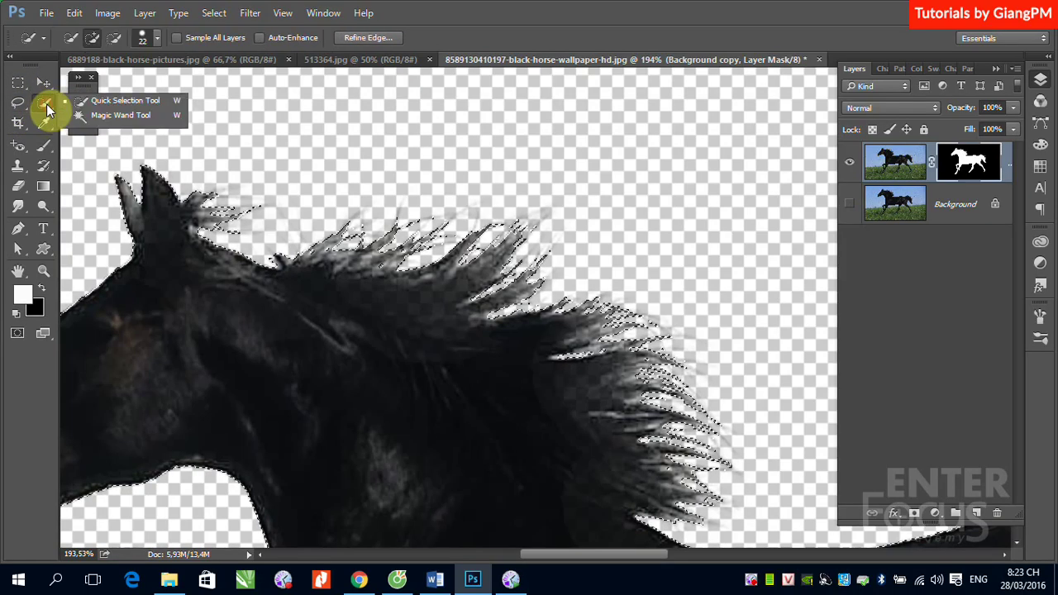
pyautogui.click(94, 102)
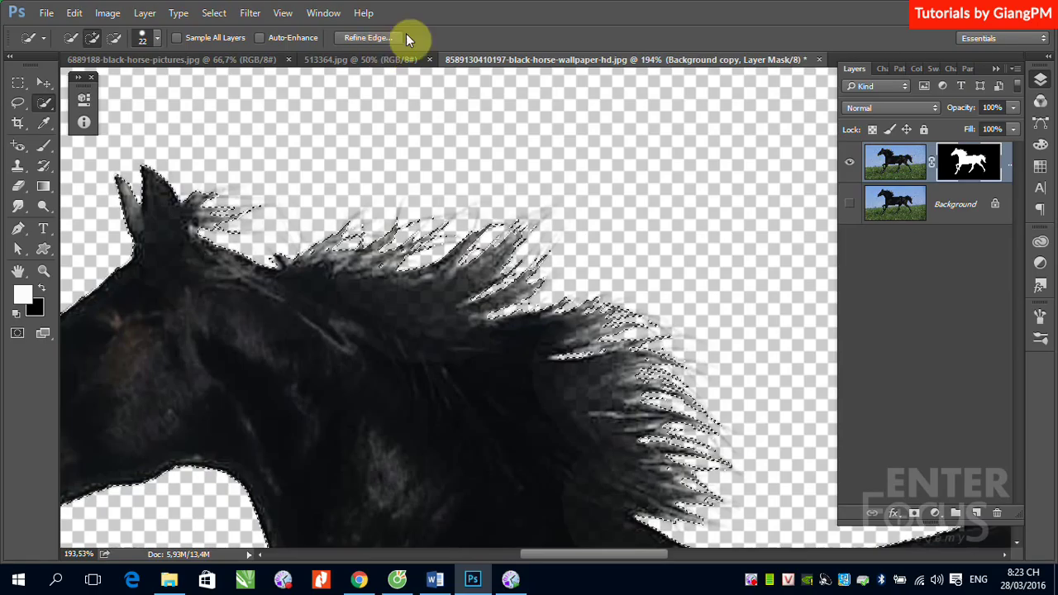
# - Hide the cut-out horse layer and turn the visible Background photo into Layer 0
pyautogui.click(849, 162)
pyautogui.click(850, 204)
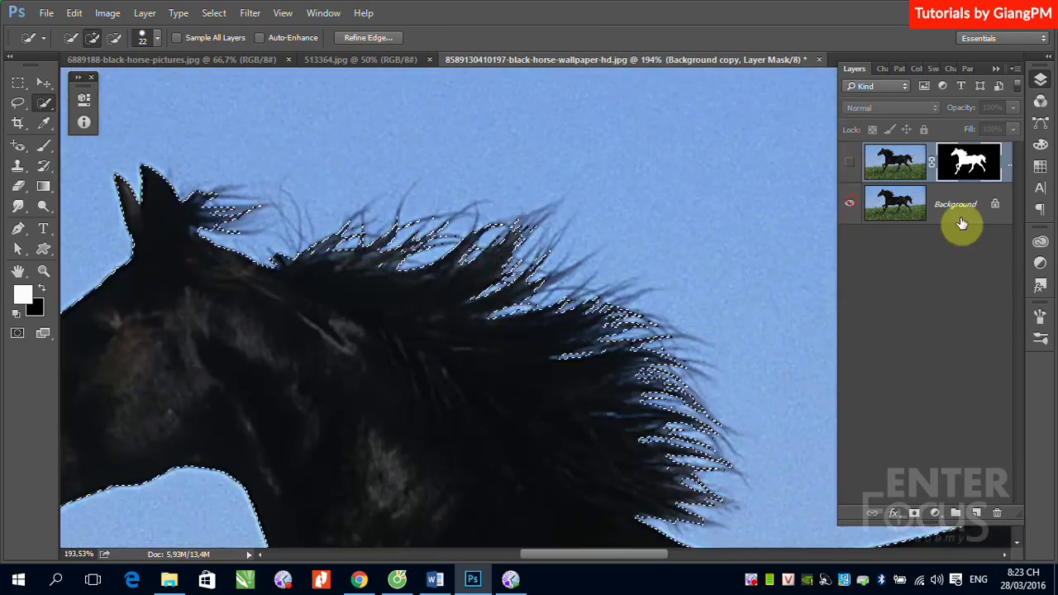
pyautogui.click(993, 208)
# - Deselect, zoom out, and Quick Select the horse's head, neck and mane area
pyautogui.hotkey('ctrl', '-')
pyautogui.hotkey('ctrl', '-')
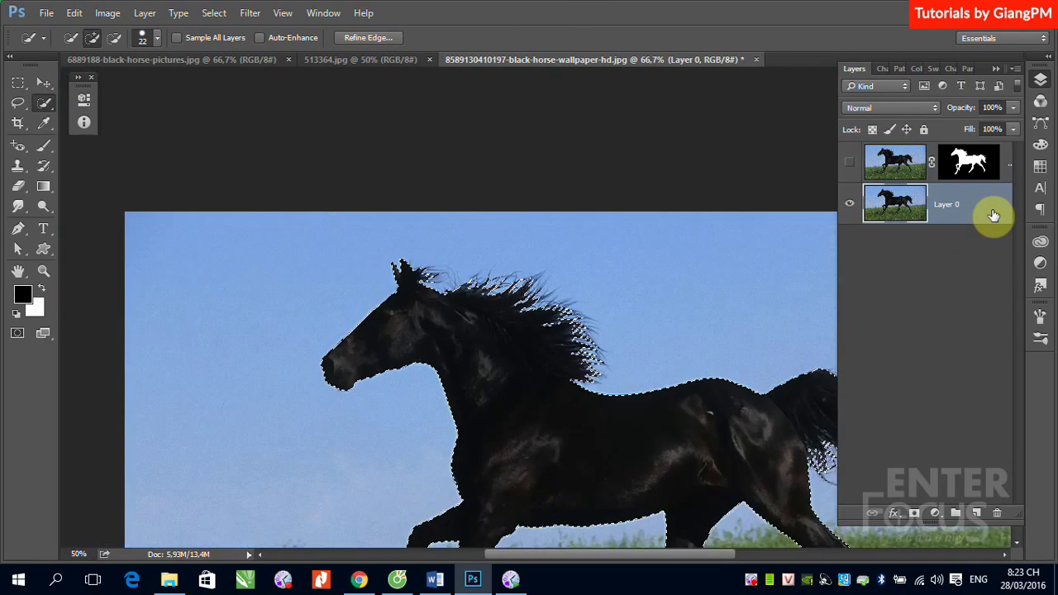
pyautogui.hotkey('ctrl', '-')
pyautogui.hotkey('ctrl', '-')
pyautogui.hotkey('ctrl', 'd')
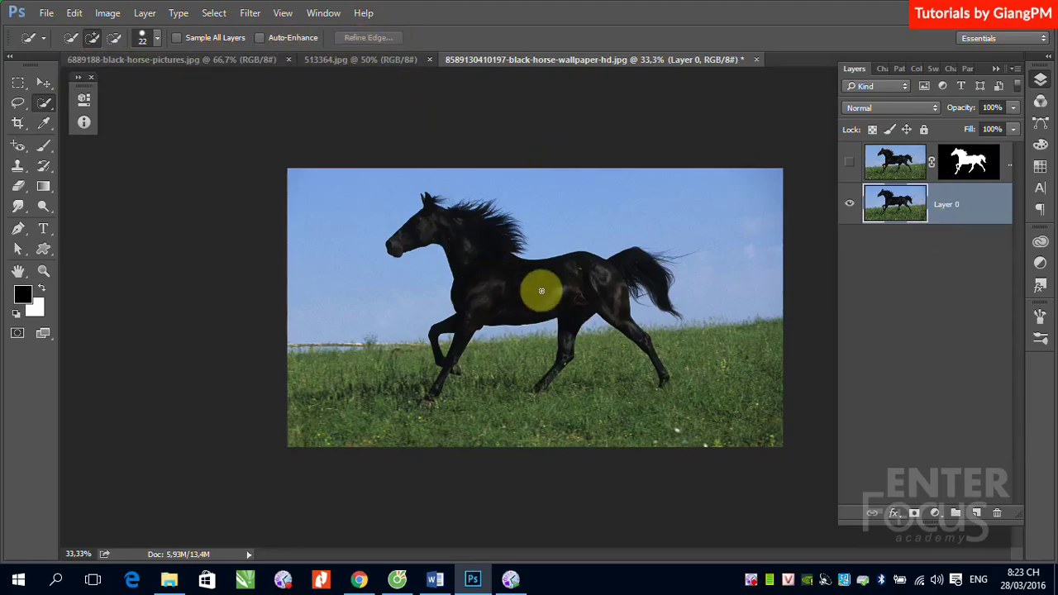
pyautogui.moveTo(453, 235); pyautogui.dragTo(492, 285)
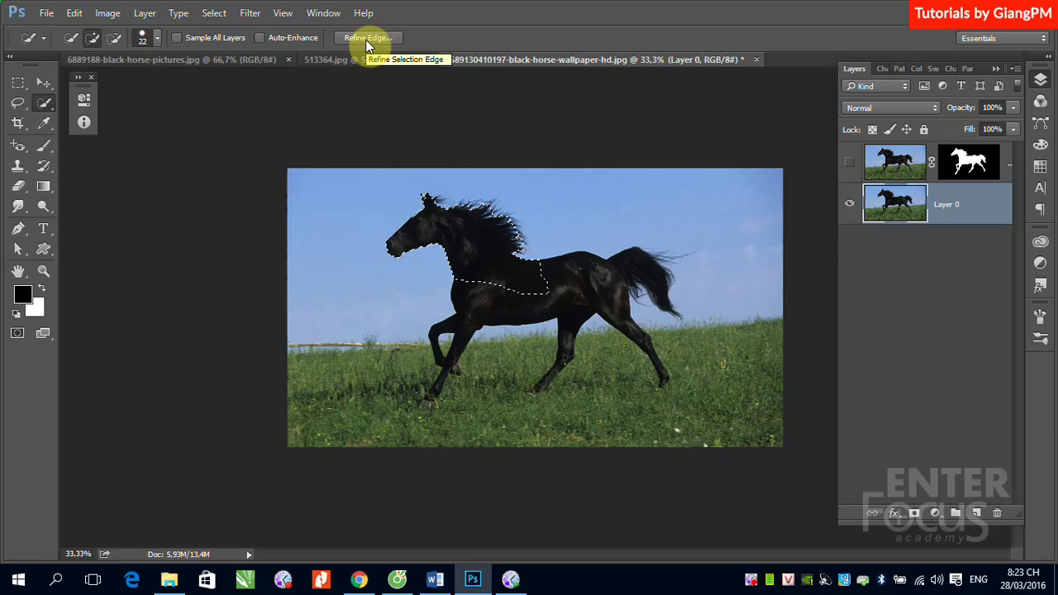
pyautogui.click(518, 240)
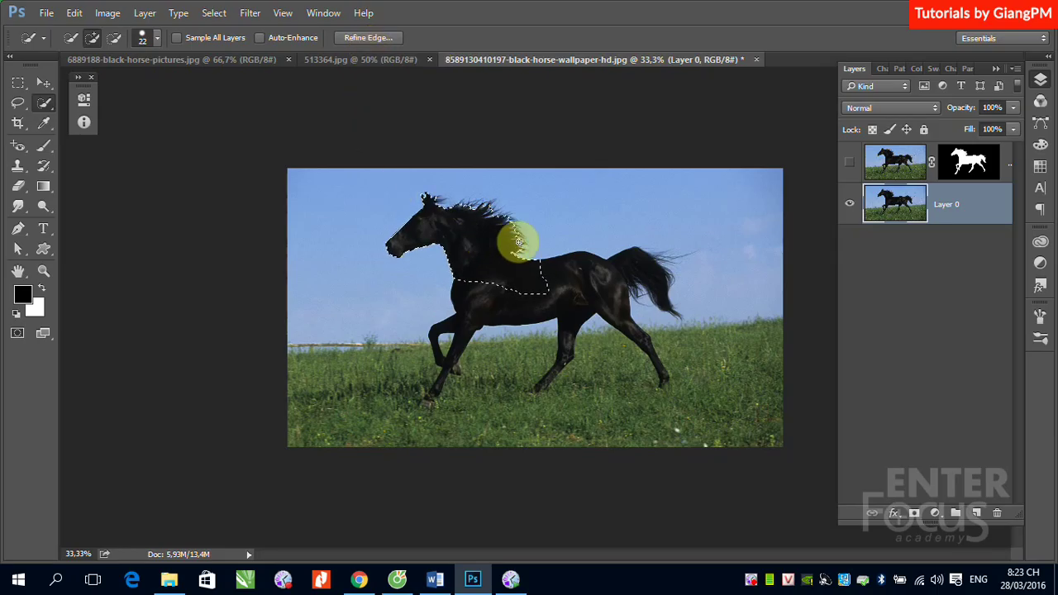
pyautogui.moveTo(439, 188); pyautogui.dragTo(567, 288)
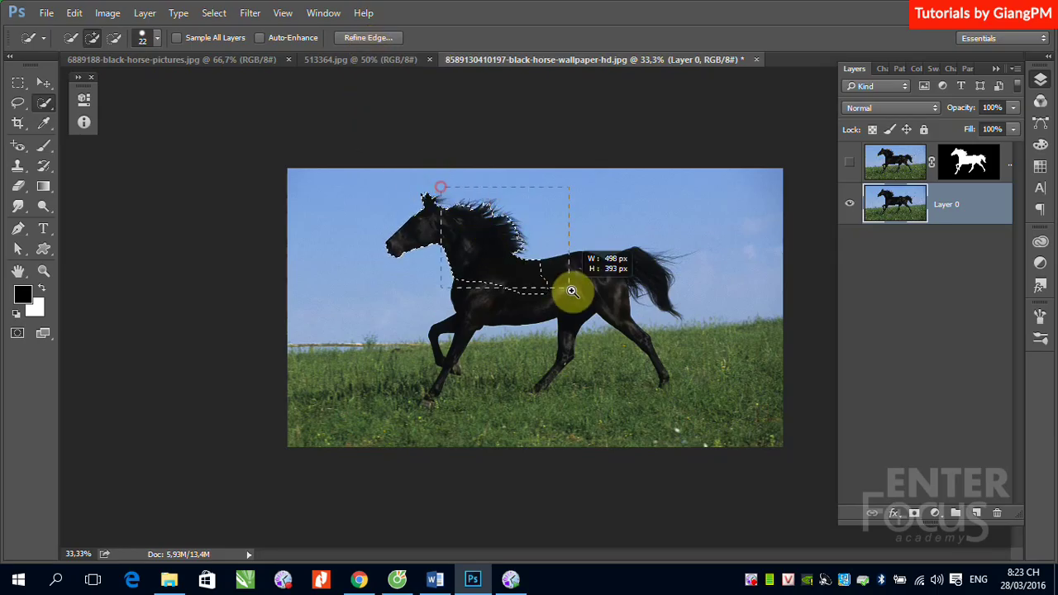
# - Refine the head selection's edge with Smart Radius on and a 66 px radius
pyautogui.click(372, 42)
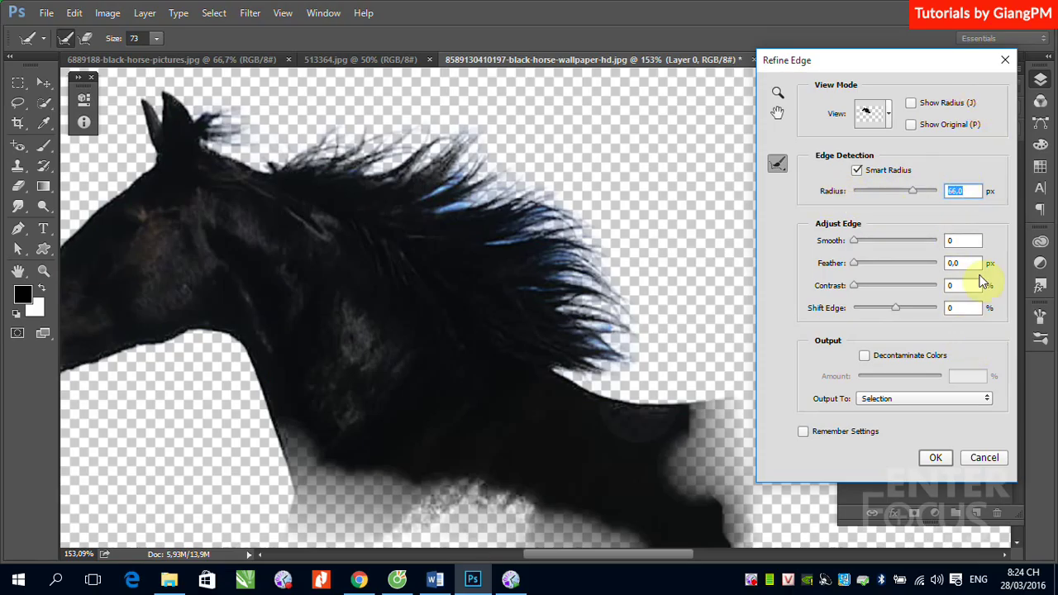
pyautogui.click(880, 200)
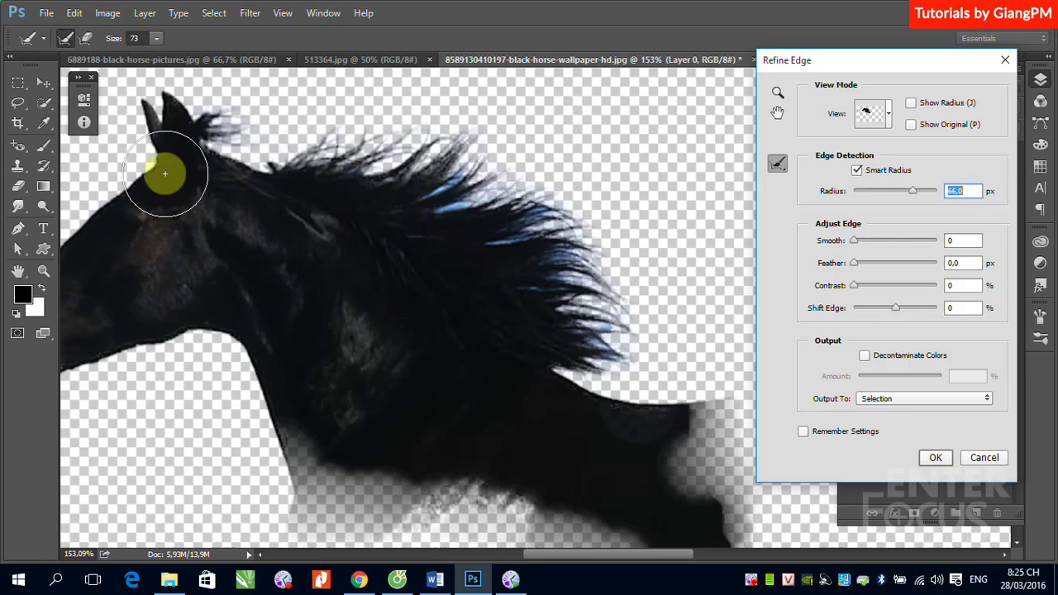
# - Close the Refine Edge dialog without applying the refinement
pyautogui.click(47, 13)
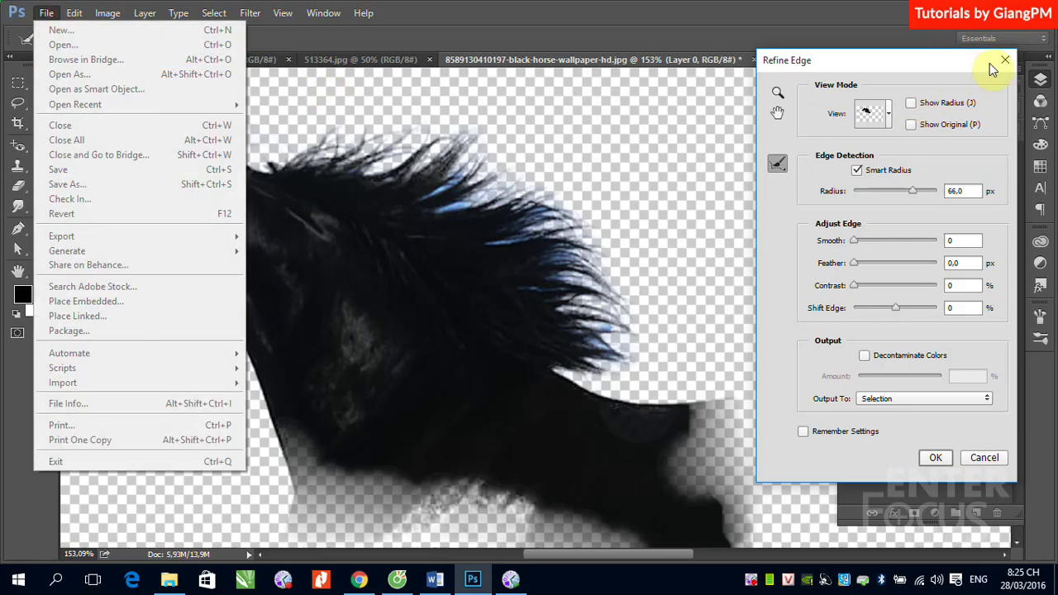
pyautogui.click(1003, 62)
pyautogui.click(1004, 61)
# - Browse the hair folder in File > Open, picking 13892985489168.jpg as the file name
pyautogui.click(47, 13)
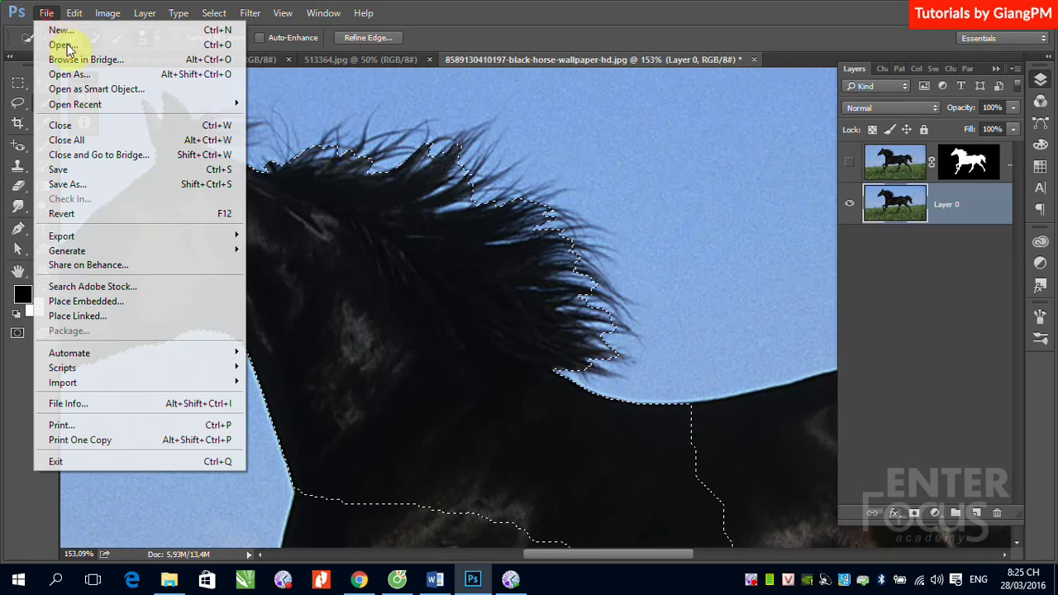
pyautogui.click(58, 44)
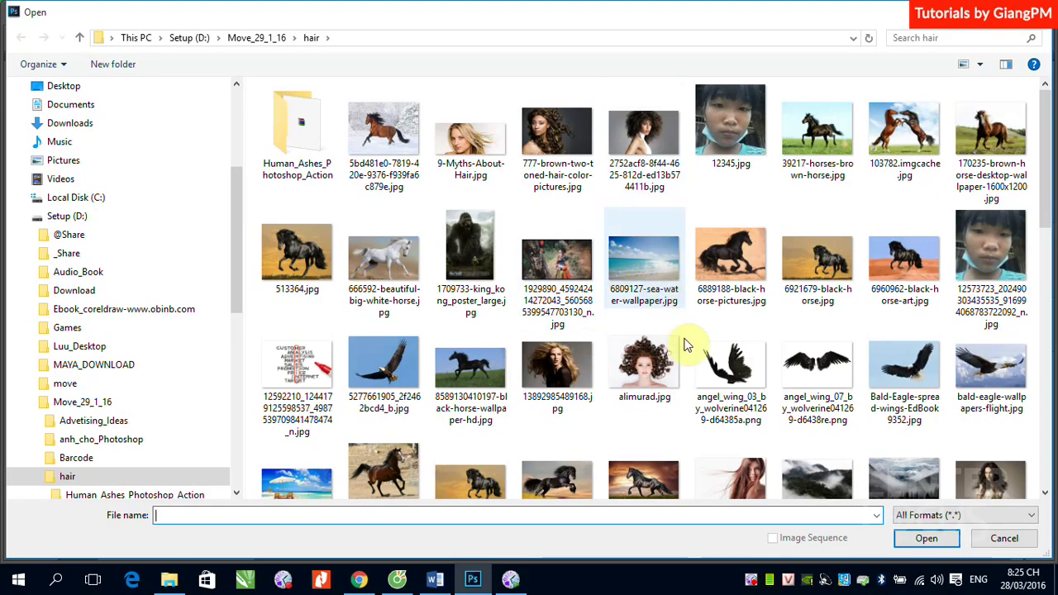
pyautogui.click(646, 132)
pyautogui.click(641, 362)
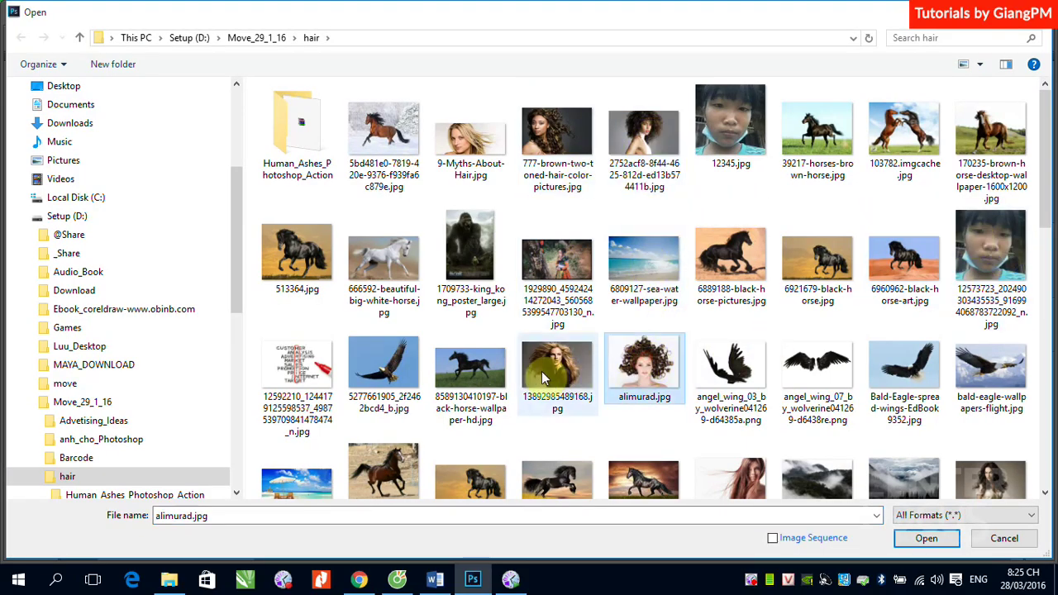
pyautogui.click(543, 376)
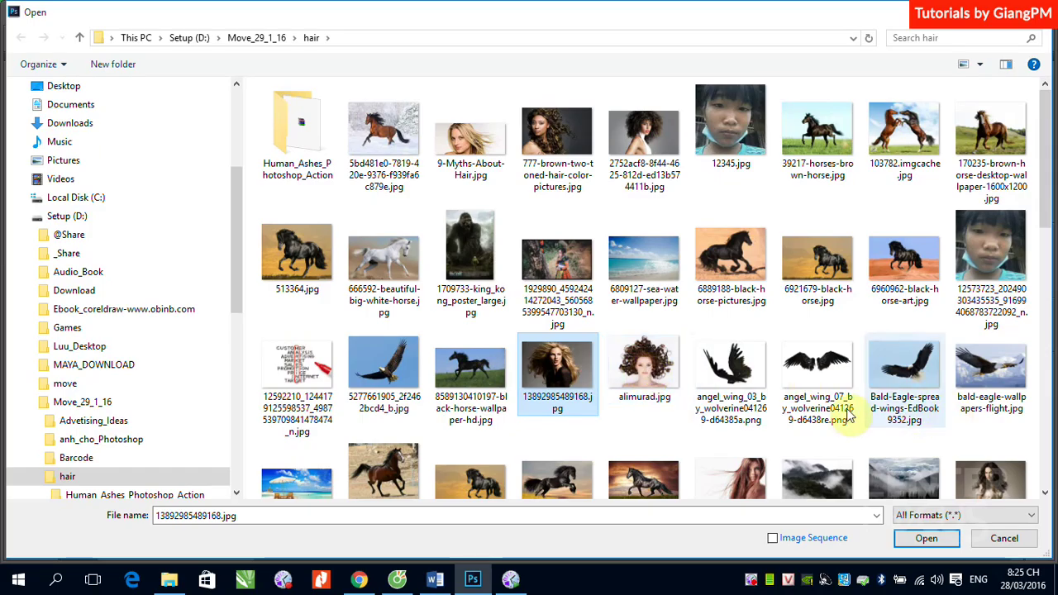
pyautogui.scroll(-2, 847, 417)
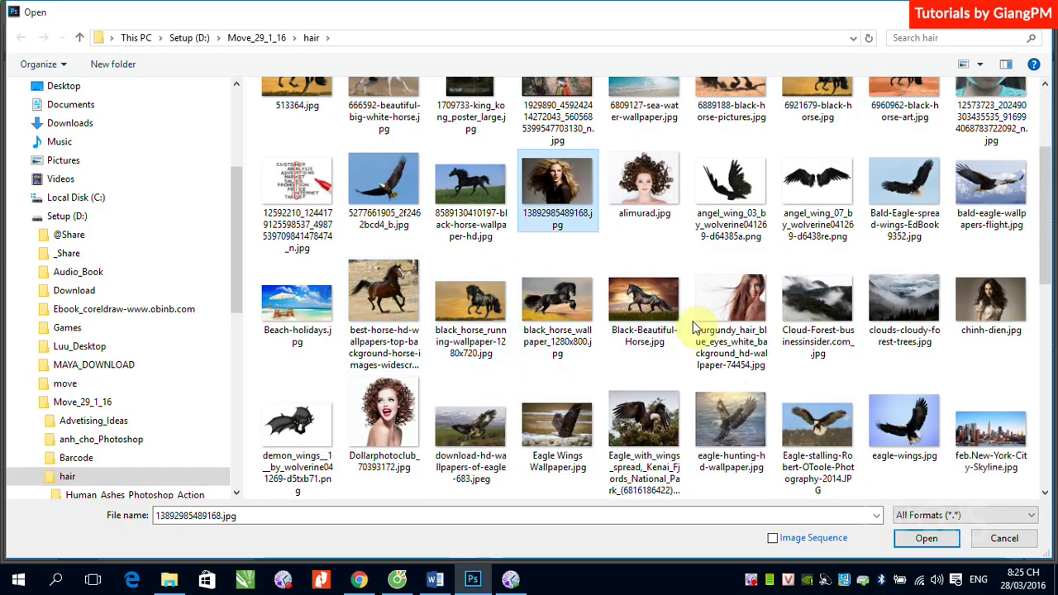